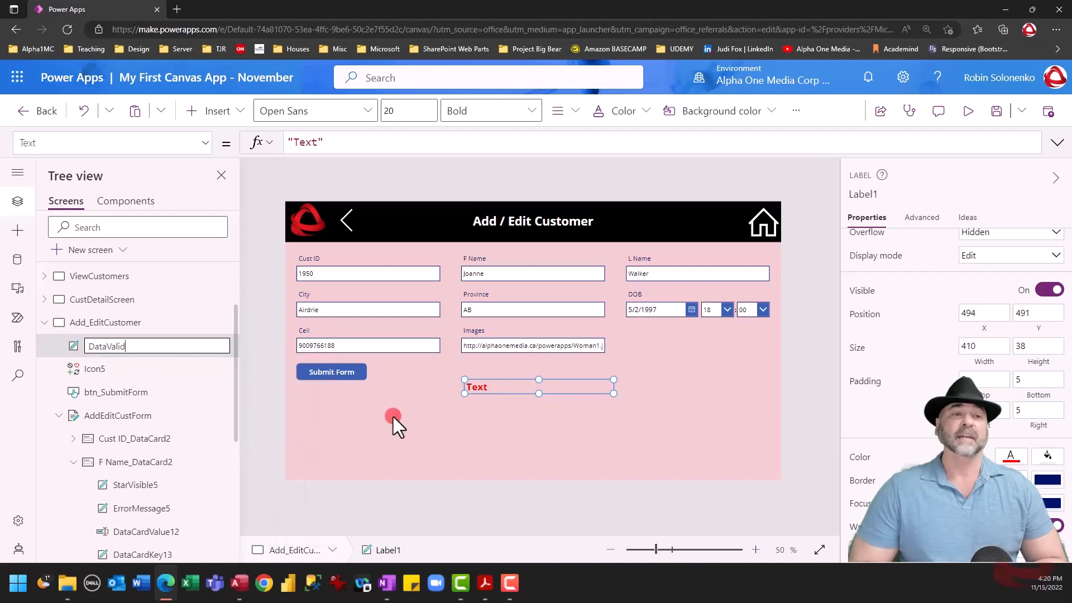
- Name the label DataValidError and set its Text to If(IsMatch('F Name_DataCard2'.Text, Digit, Contains),"Data Validation Error","")
key(Return)
click(502, 280)
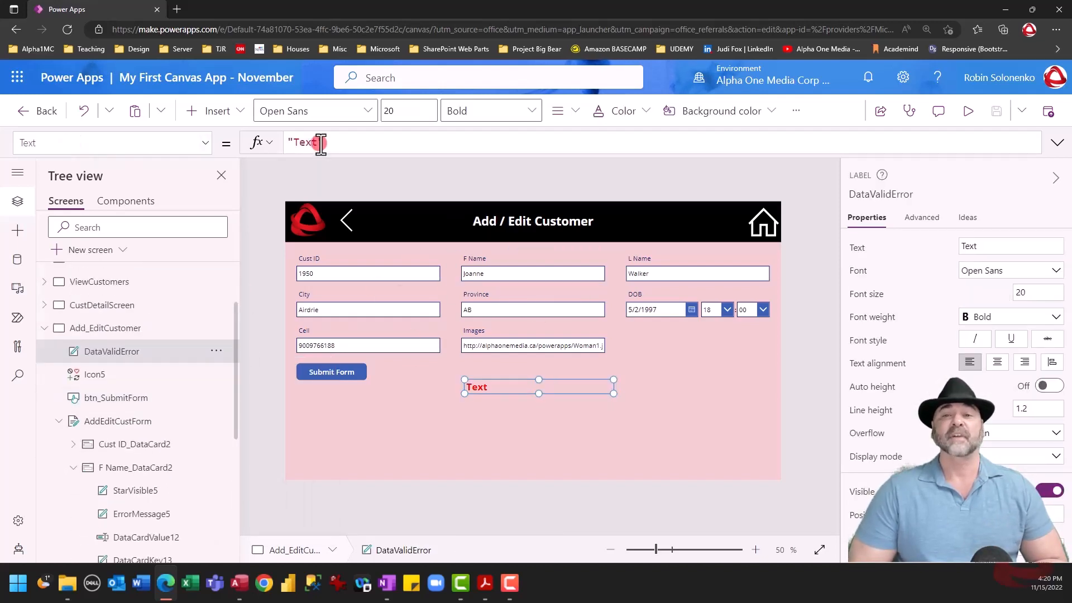
click(570, 140)
key(ctrl+a)
key(BackSpace)
text(If(IsMatch('F Name_DataCard2'.Text, Digit, Contains))
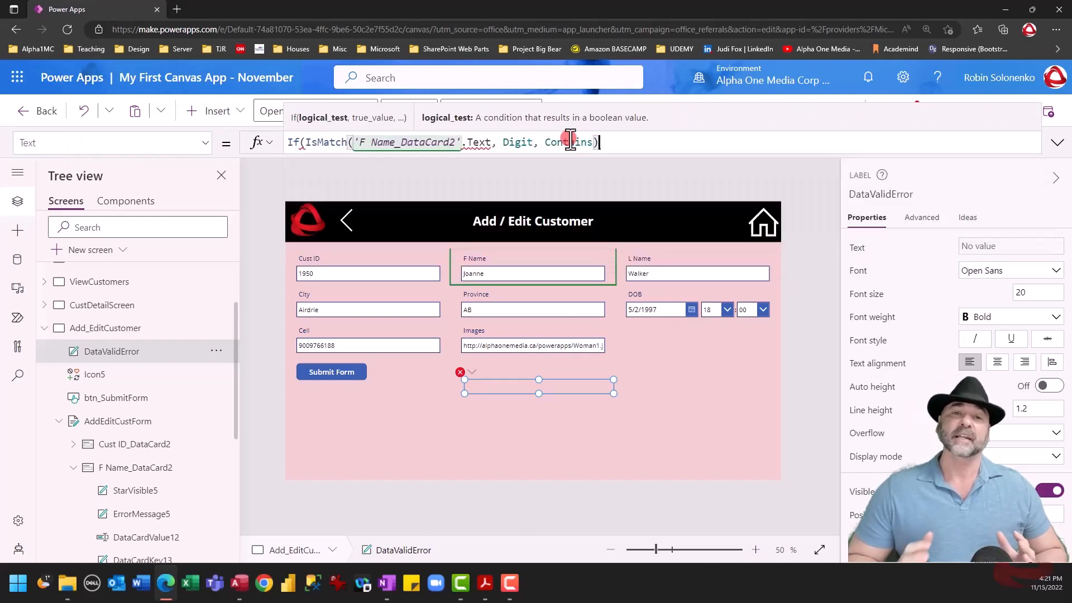
text(,"Data Validation Error",""))
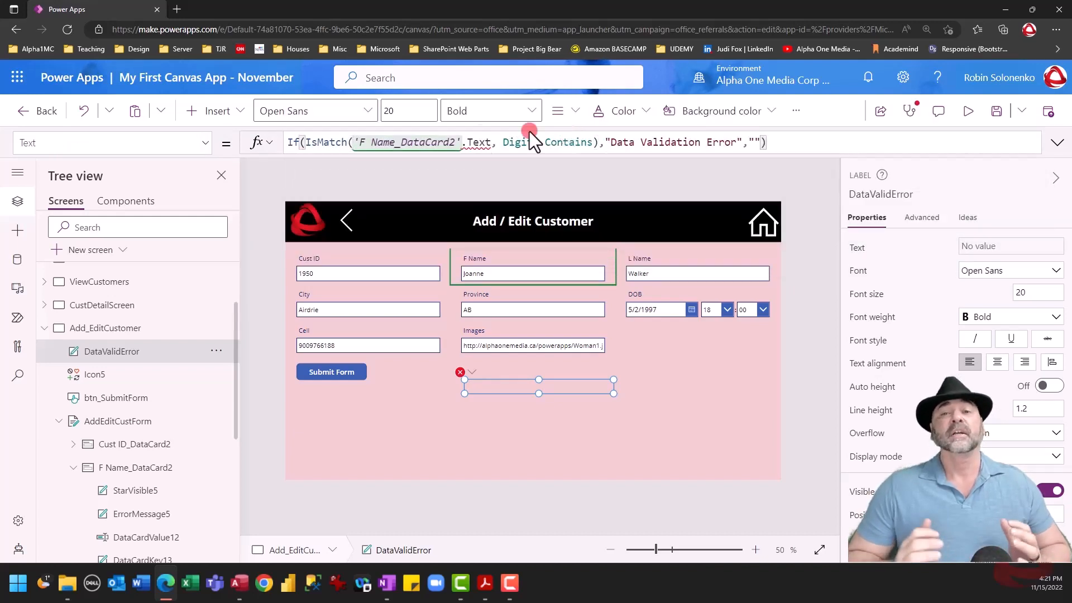
- Change the formula's field reference to DataCardValue12.Text
click(490, 144)
key(BackSpace)
key(BackSpace)
scroll(179, 426, down, 3)
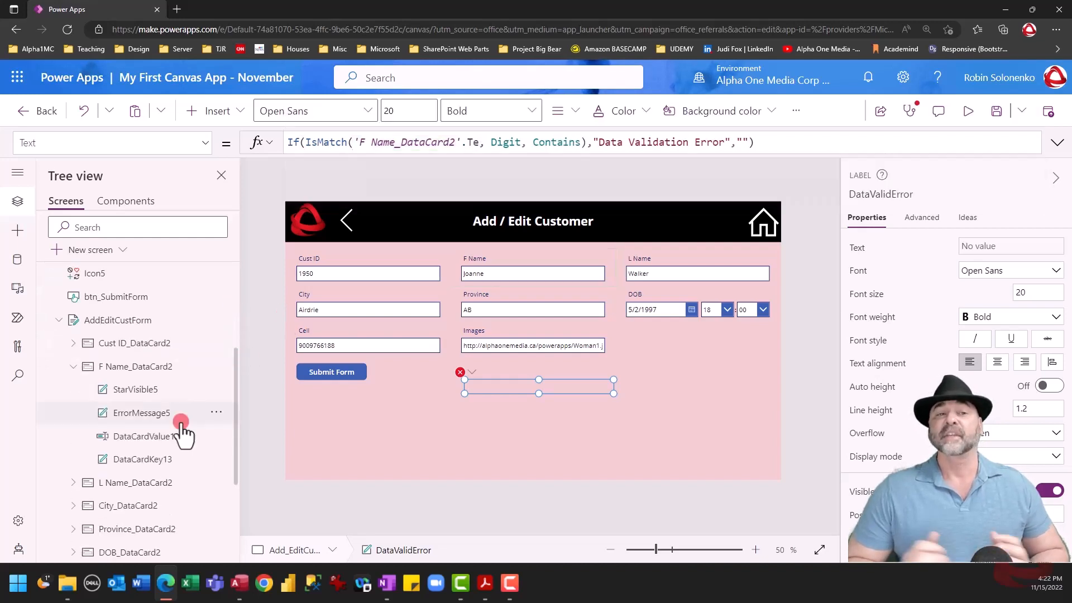
drag(355, 143, 480, 143)
text(DataCardValue12.Text)
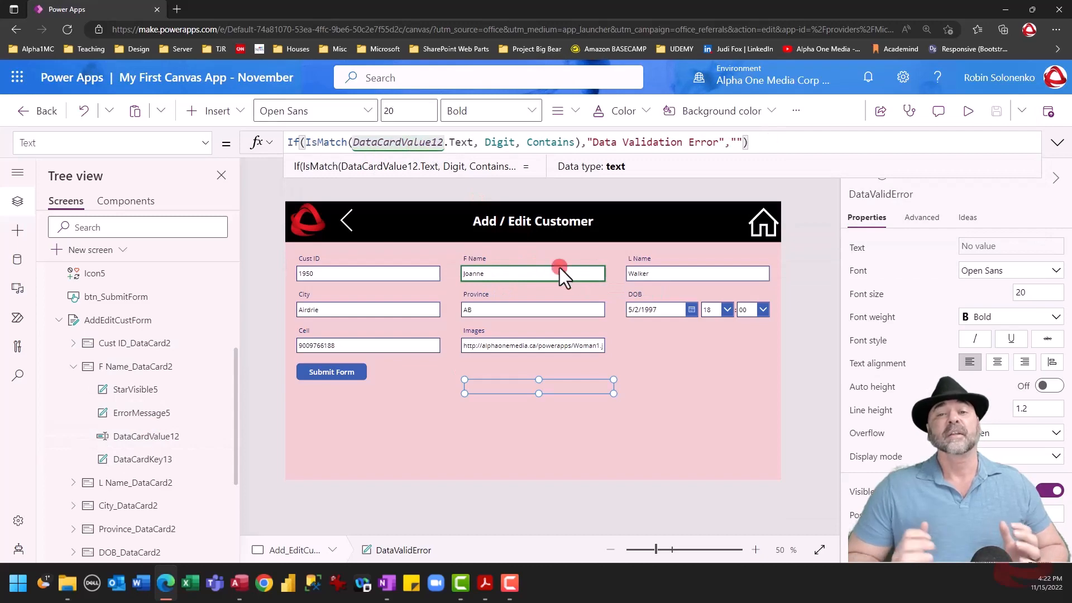
- Preview the app and type 1 in F Name to check the error label appears
click(969, 110)
click(485, 216)
text(1)
key(BackSpace)
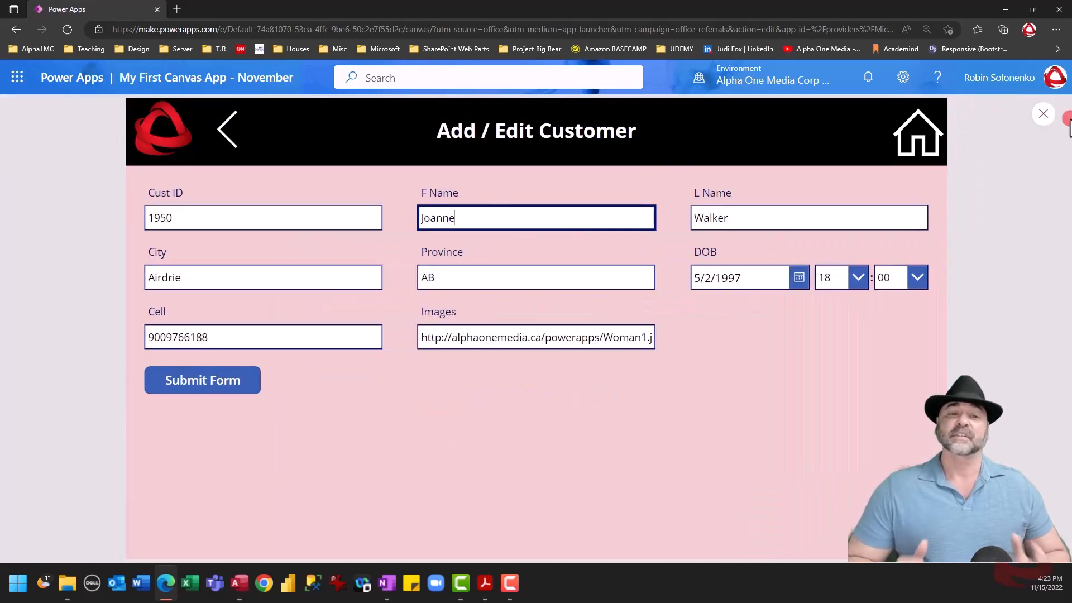
key(Escape)
- Set btn_SubmitForm's Visible to If(IsMatch(DataCardValue12.Text, Digit, Contains),false,true)
click(515, 394)
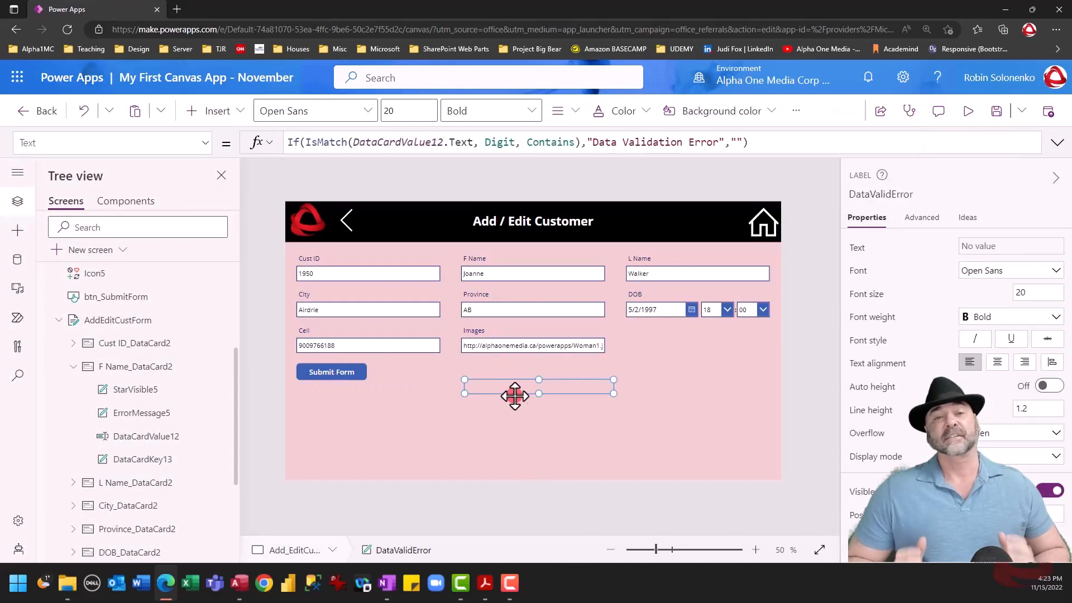
click(341, 374)
drag(313, 143, 259, 143)
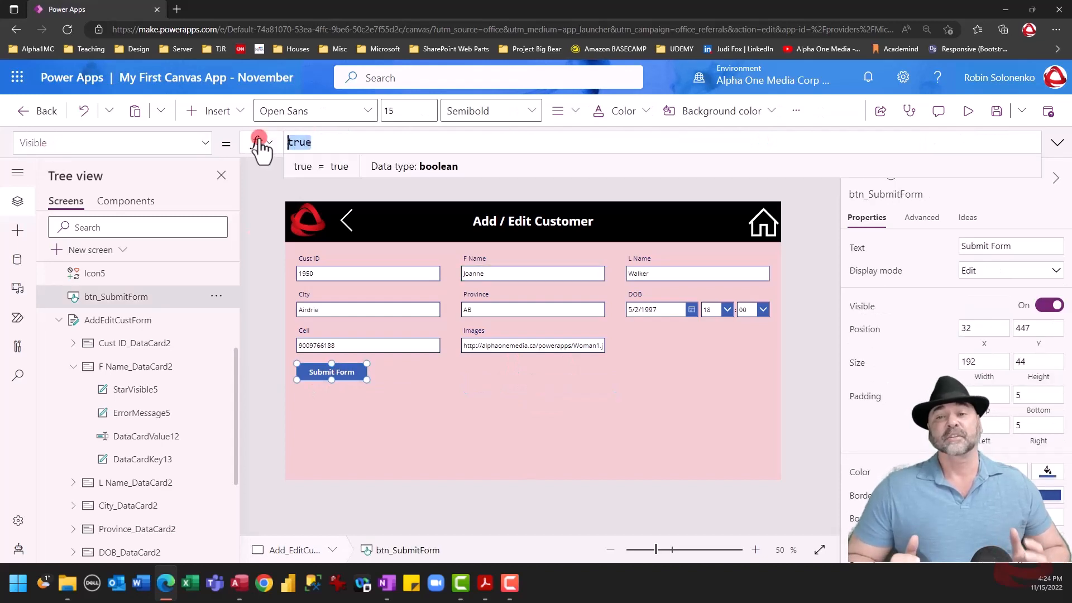
text(If(IsMatch(DataCardValue12.Text, Digit, Contains),"Data Validation Error",""))
drag(742, 143, 587, 143)
key(BackSpace)
text(false,true)
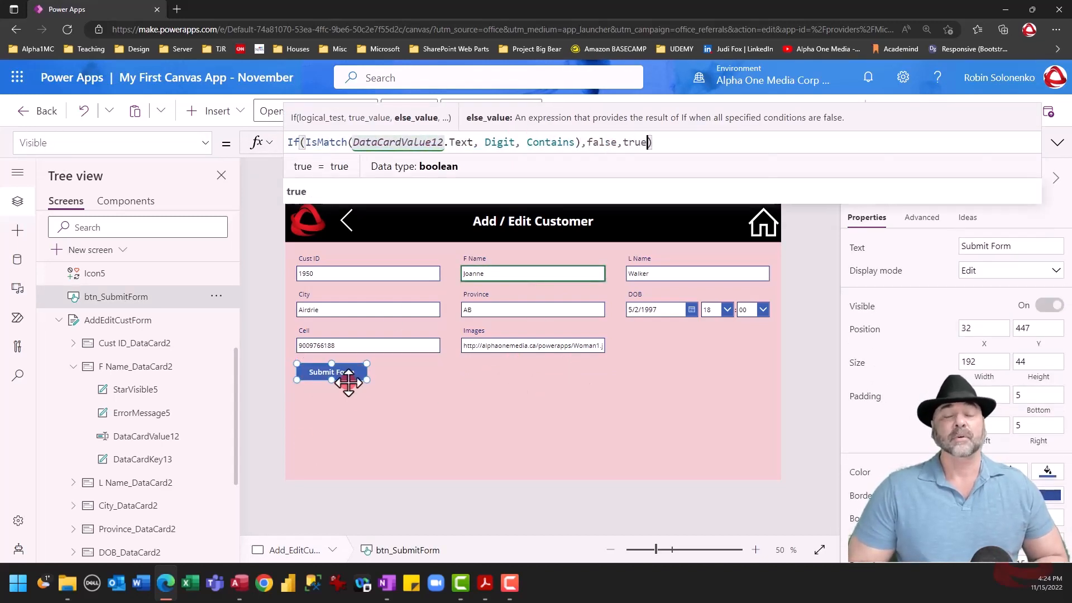
- Preview with F5, typing 1 in F Name to confirm Submit Form hides, then close the preview
key(F5)
click(464, 215)
text(1)
key(BackSpace)
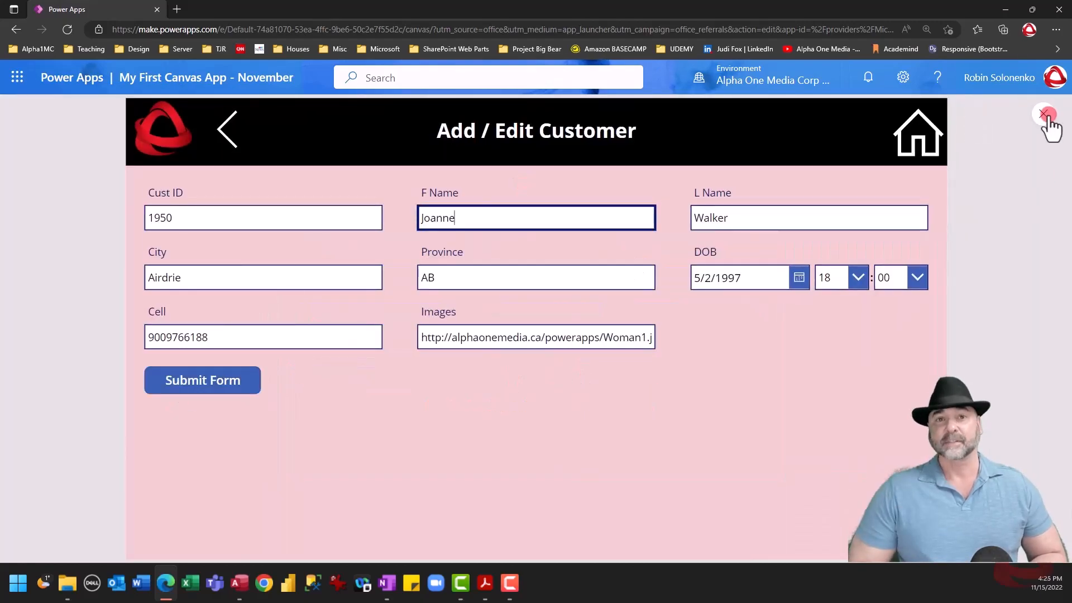
click(1043, 114)
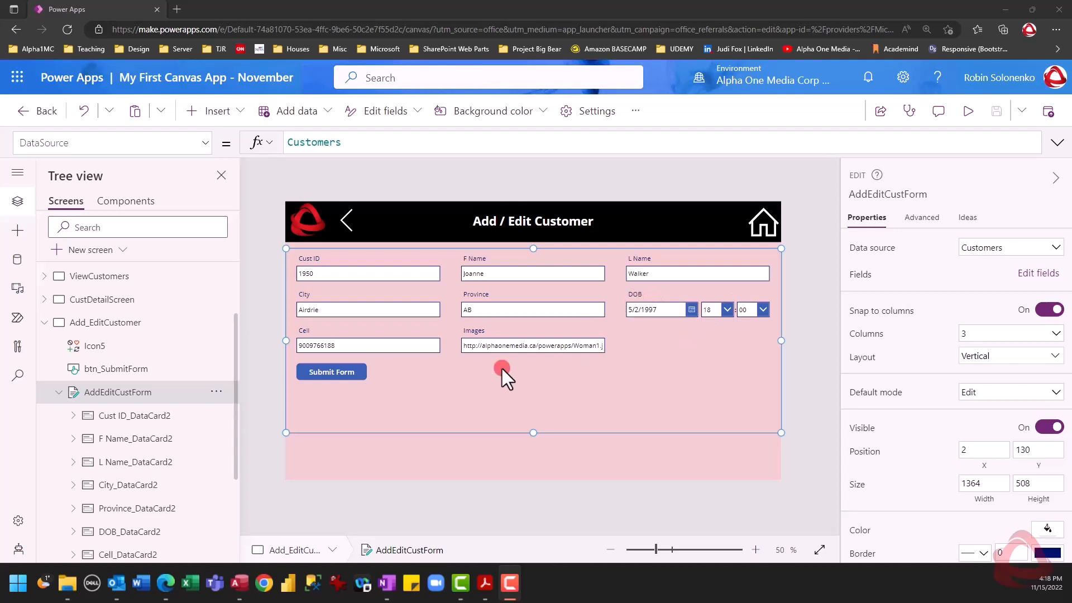
- Select the Add_EditCustomer screen, the F Name card and the form, then show the Insert controls list
click(96, 323)
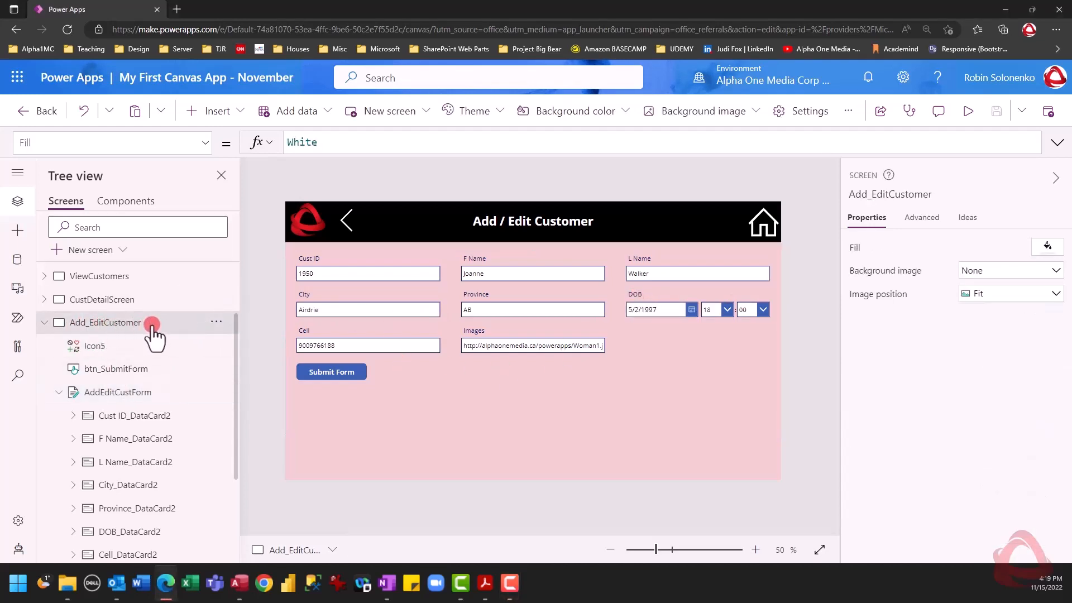
click(501, 278)
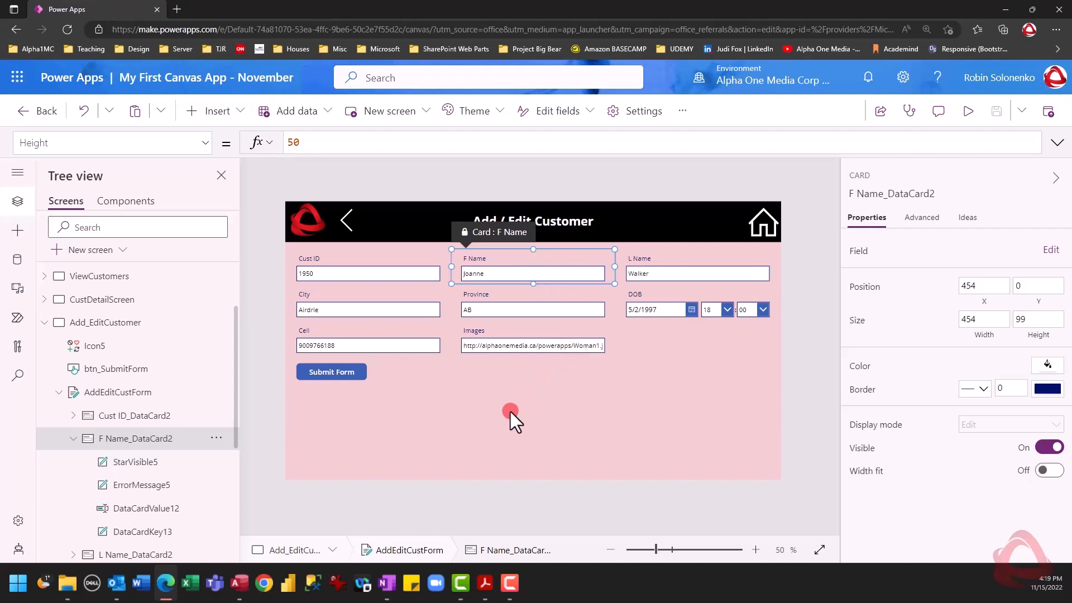
click(468, 412)
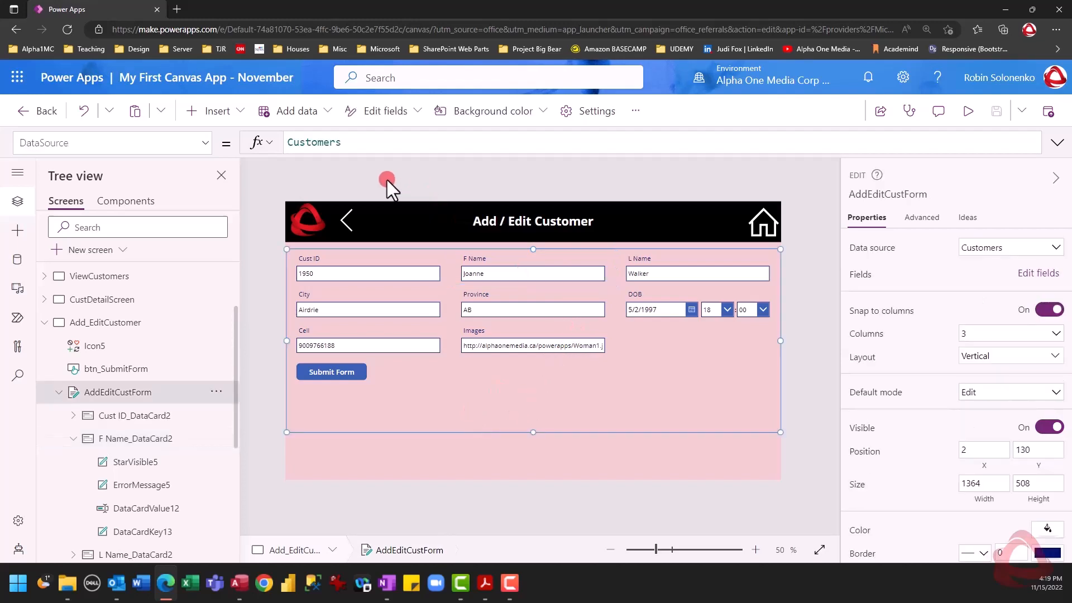
click(243, 110)
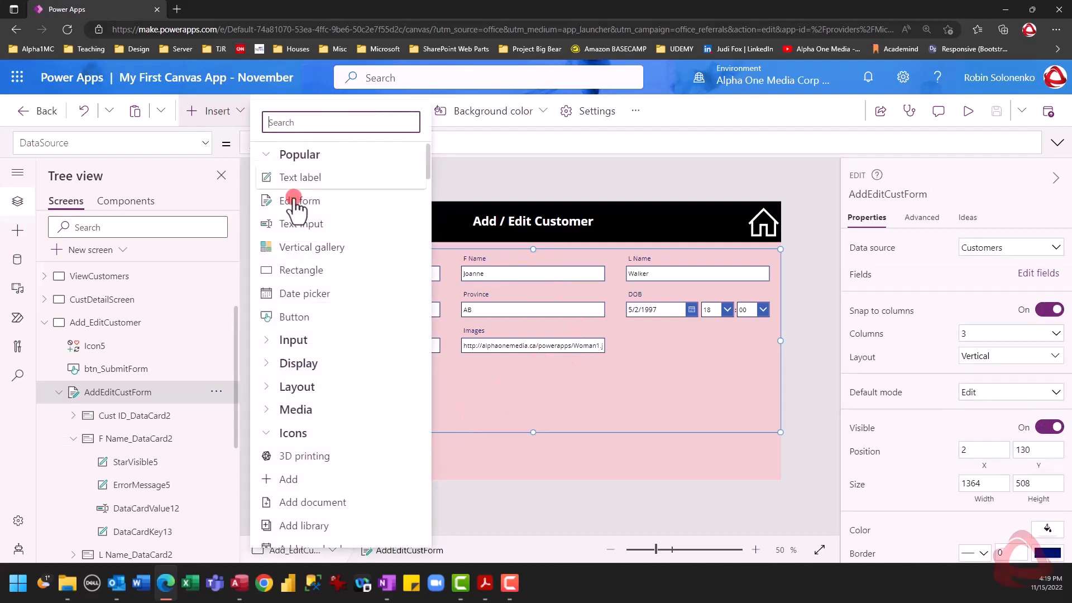
- Insert a text label beside Submit Form and make its text bold, size 20
click(311, 177)
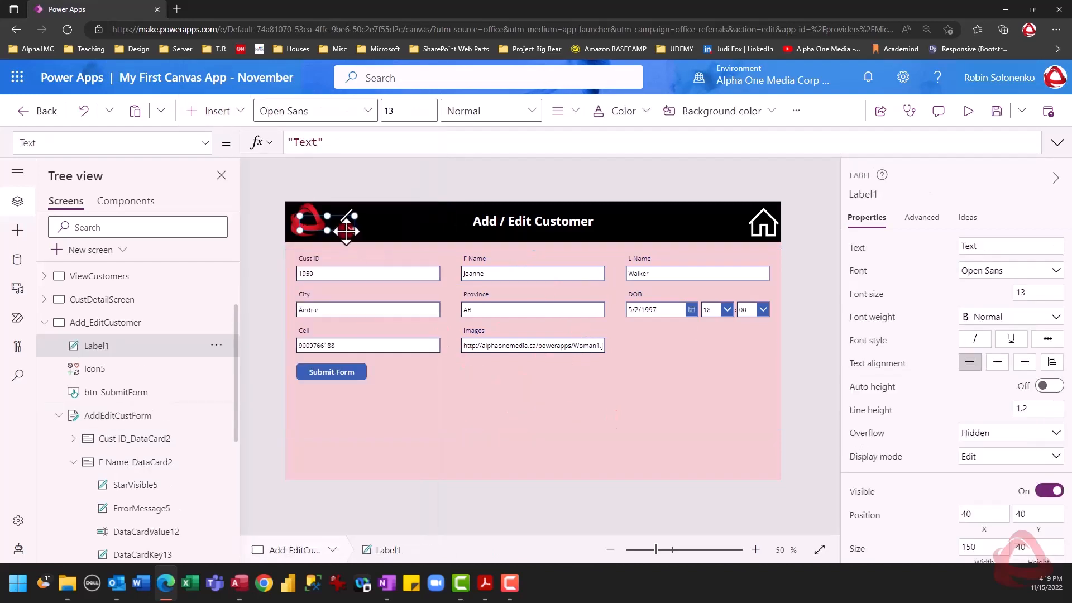
drag(376, 254, 528, 399)
click(950, 245)
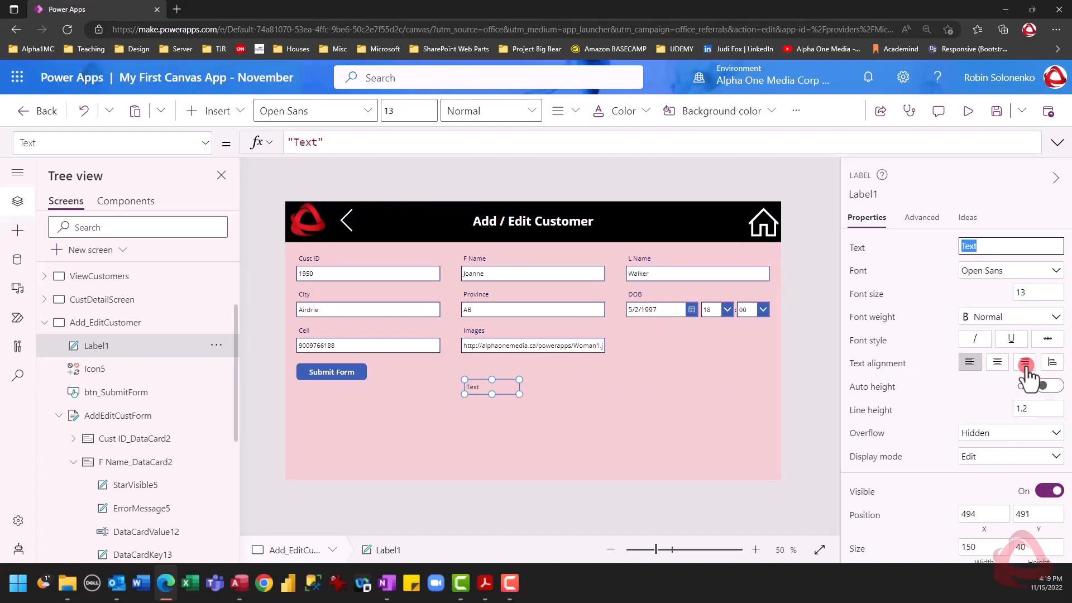
click(1029, 317)
click(983, 335)
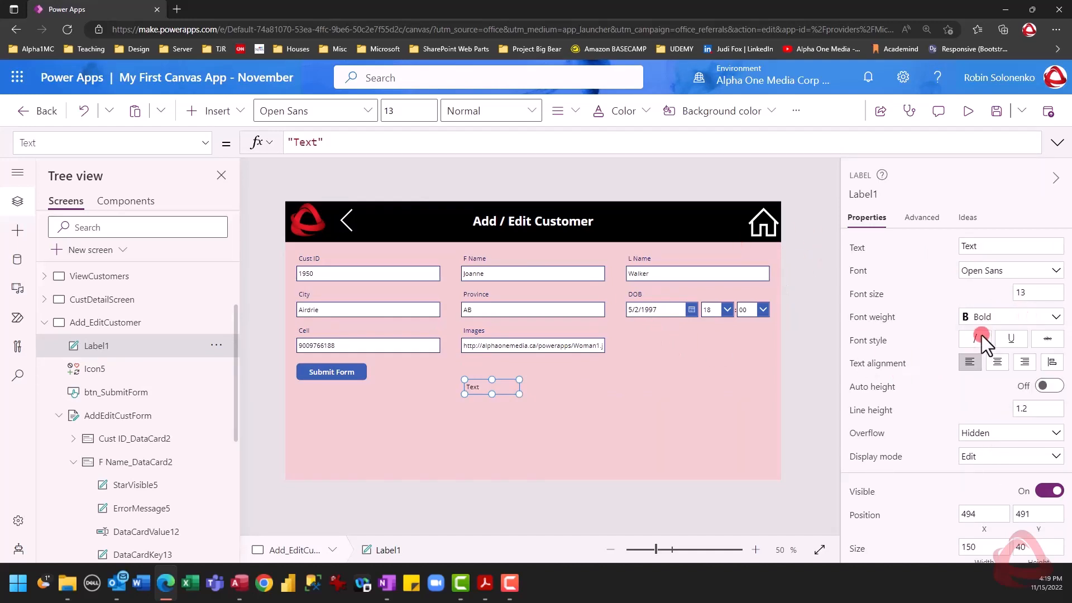
click(1016, 293)
text(20)
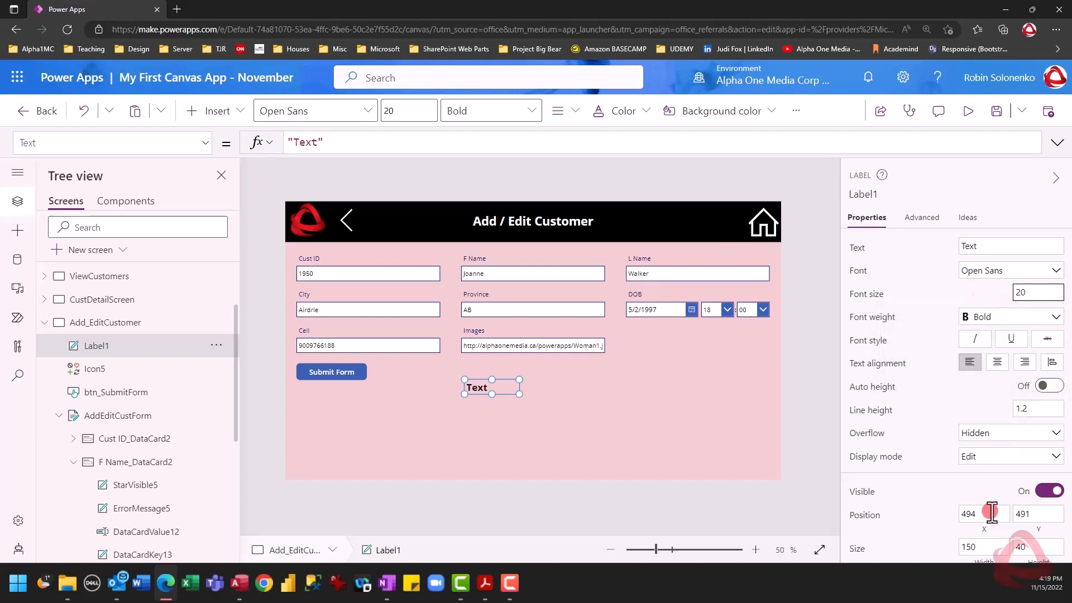
- Colour the label text red and widen the label to 410 by 38
scroll(1031, 413, down, 3)
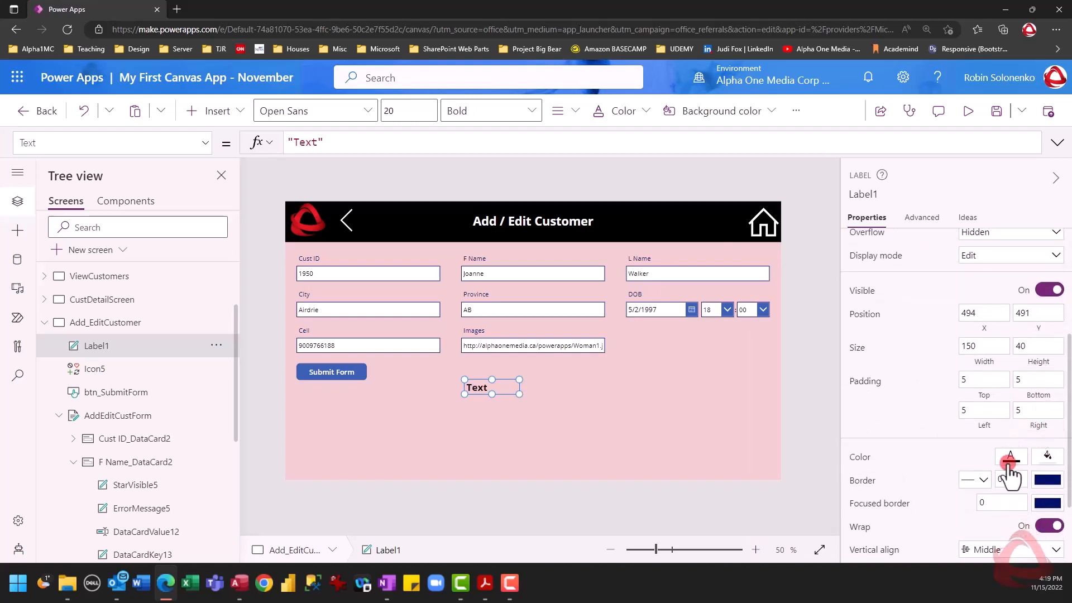
click(1010, 461)
click(789, 478)
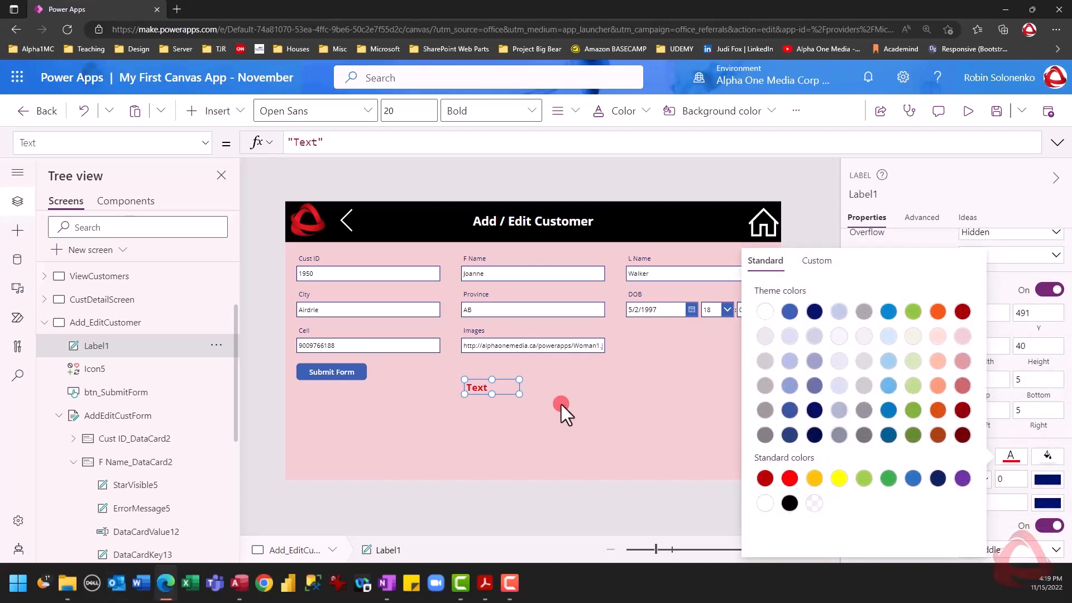
click(647, 373)
click(508, 390)
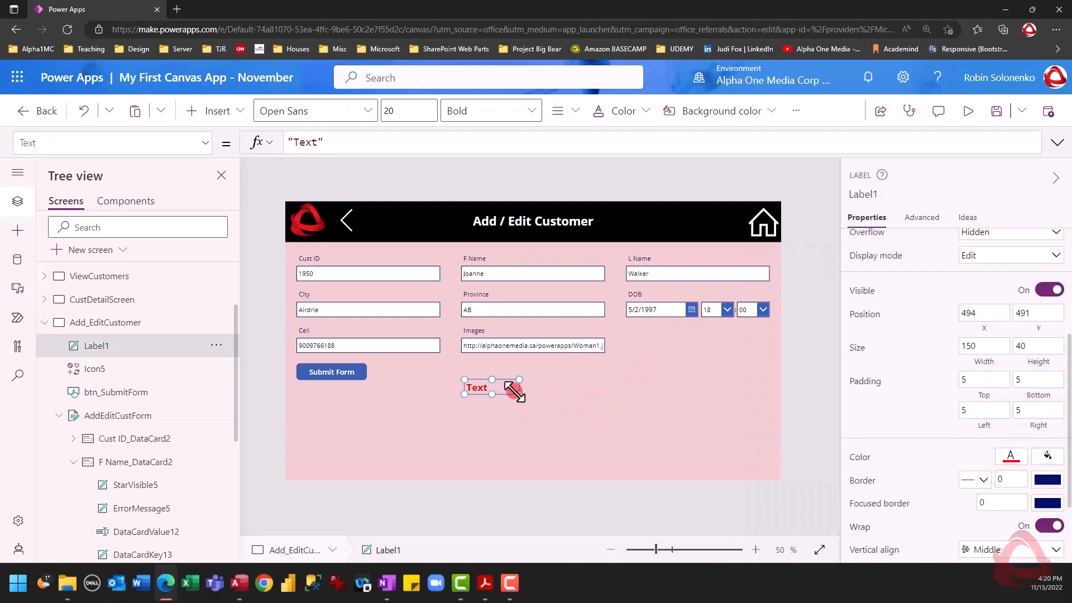
drag(523, 395, 614, 393)
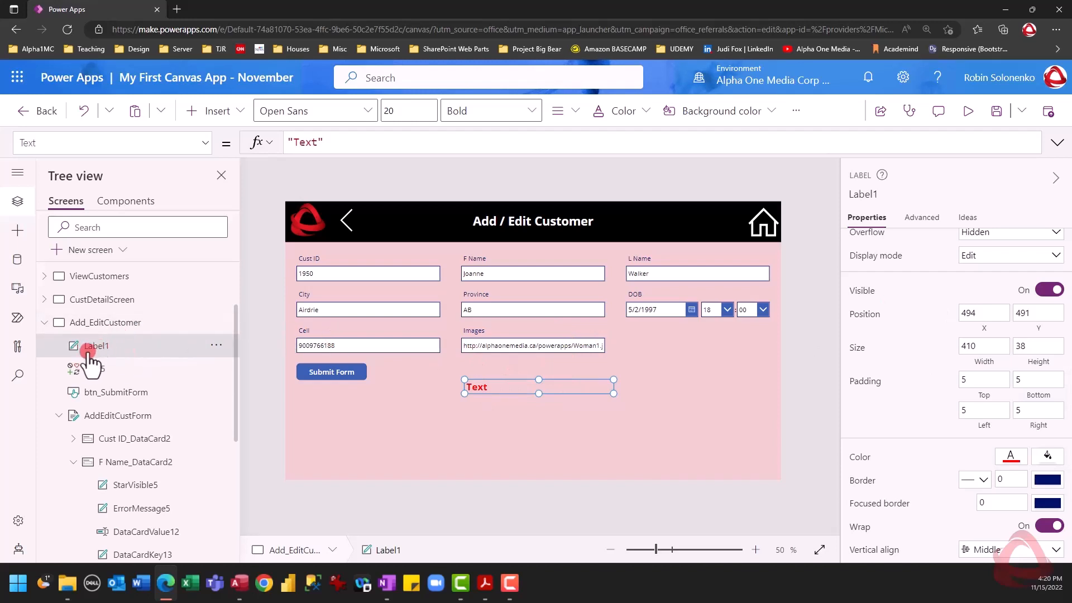
- Rename the new label to DataValidError
click(216, 346)
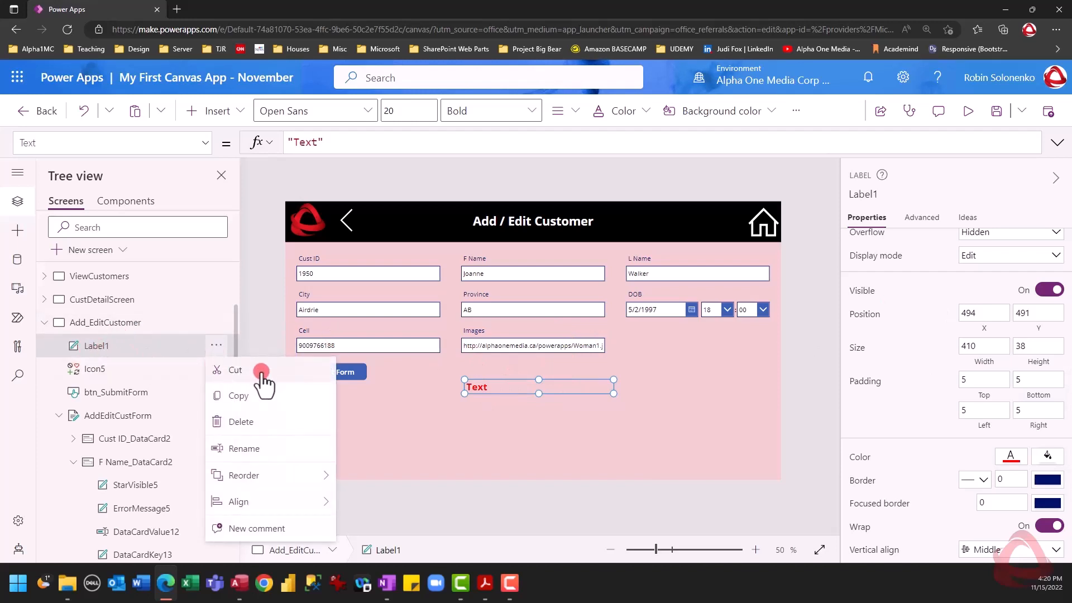
click(261, 449)
text(DataValidError)
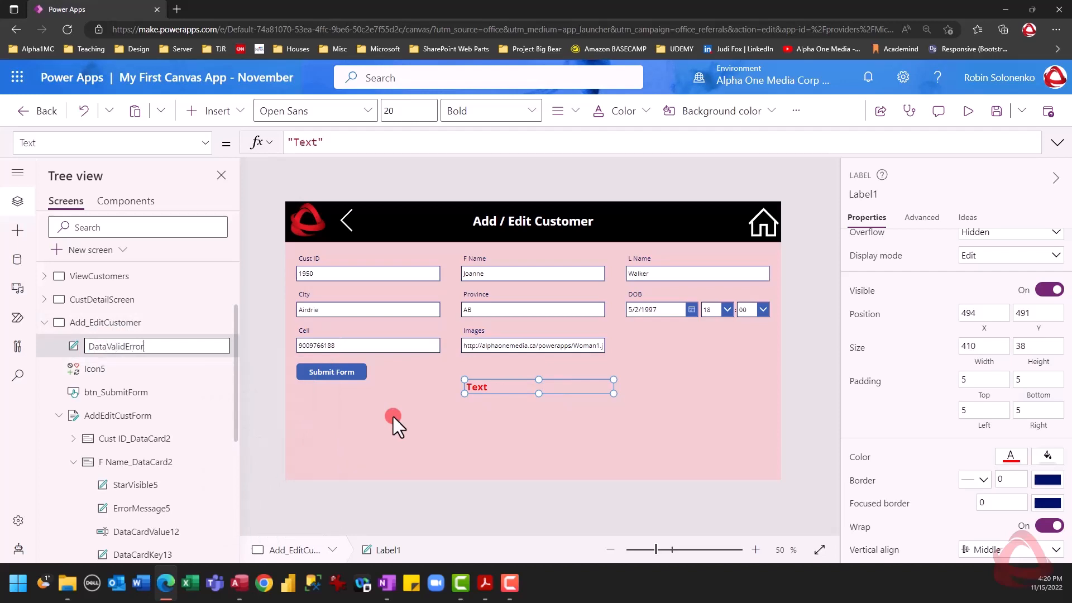
key(Return)
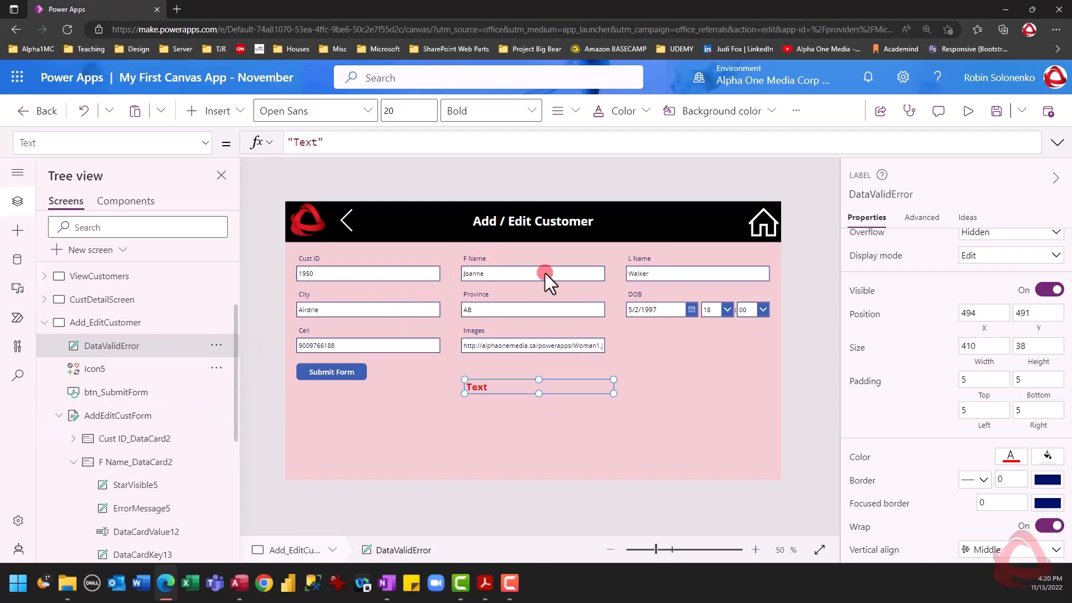
- Reselect the DataValidError label on the screen below the form
click(501, 279)
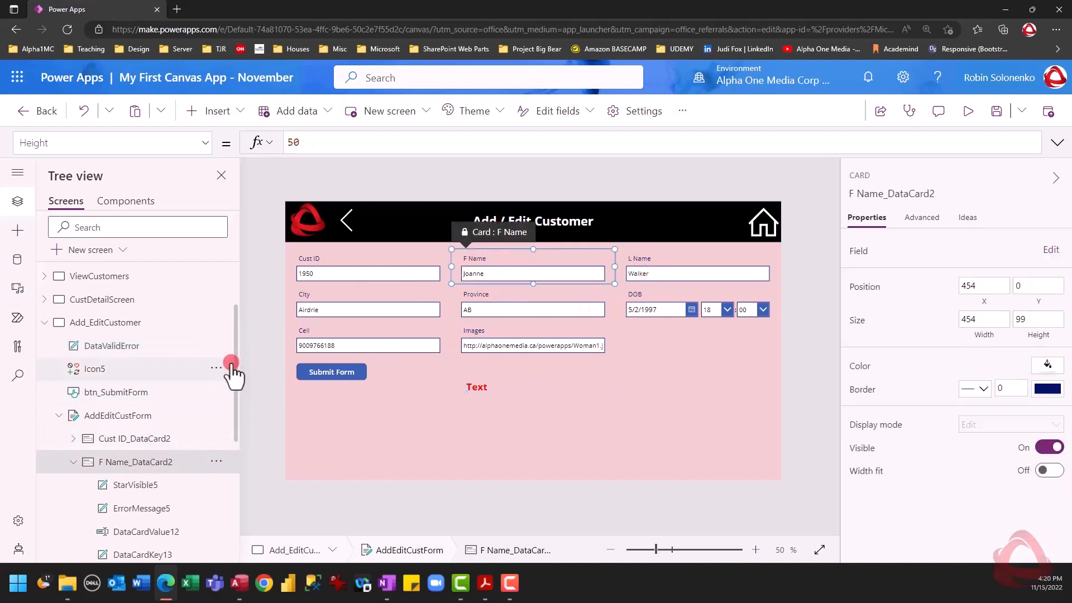
drag(235, 365, 239, 394)
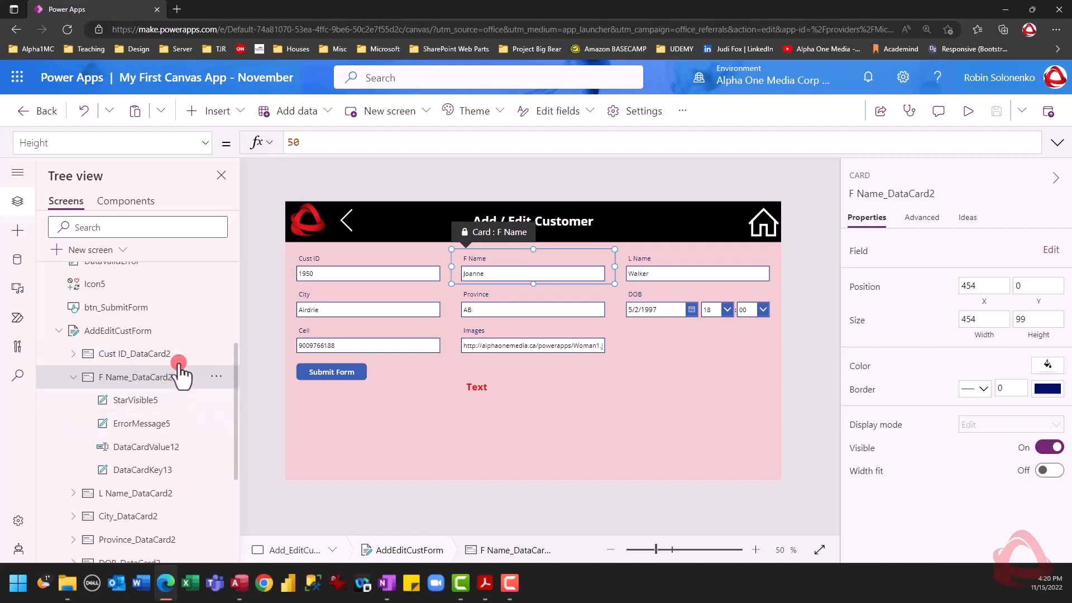
click(470, 388)
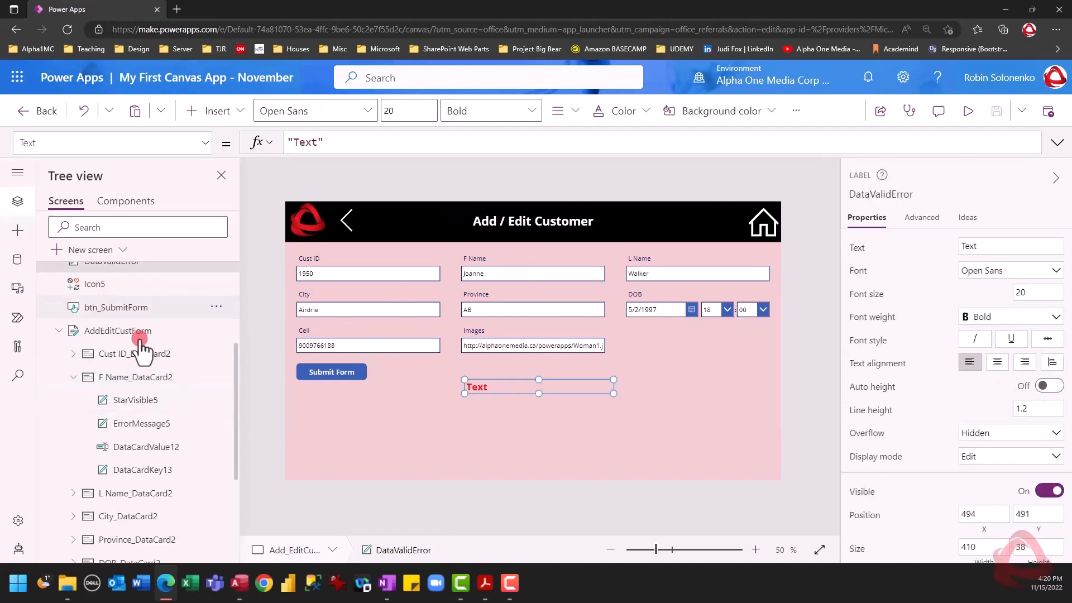
scroll(167, 379, up, 3)
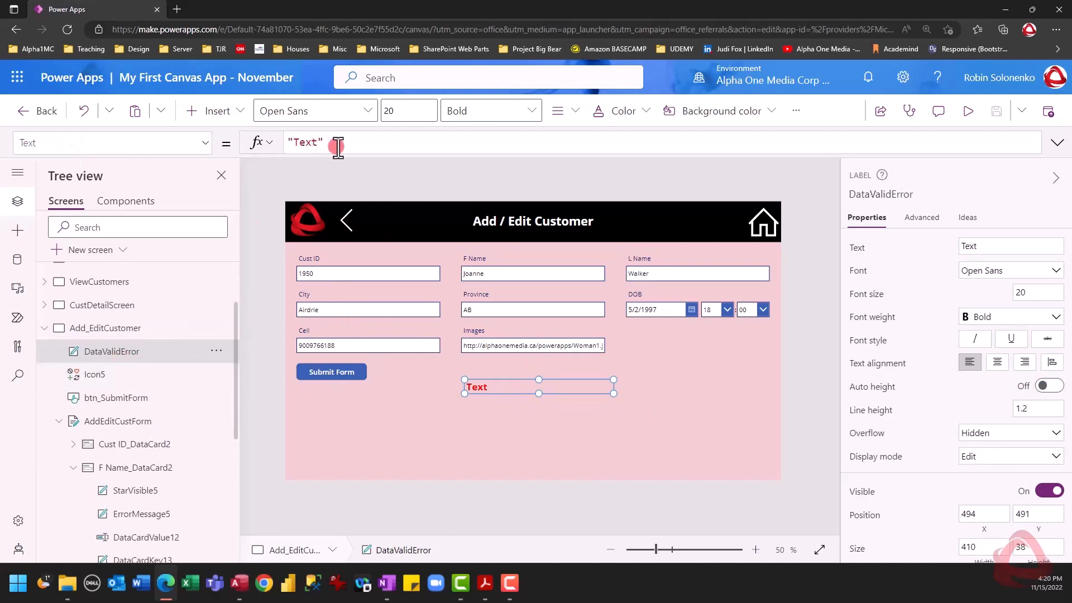
- Replace the label's Text with If(IsMatch('F Name_DataCard2'.Text, Digit, Contains),"Data Validation Error","")
drag(346, 143, 182, 140)
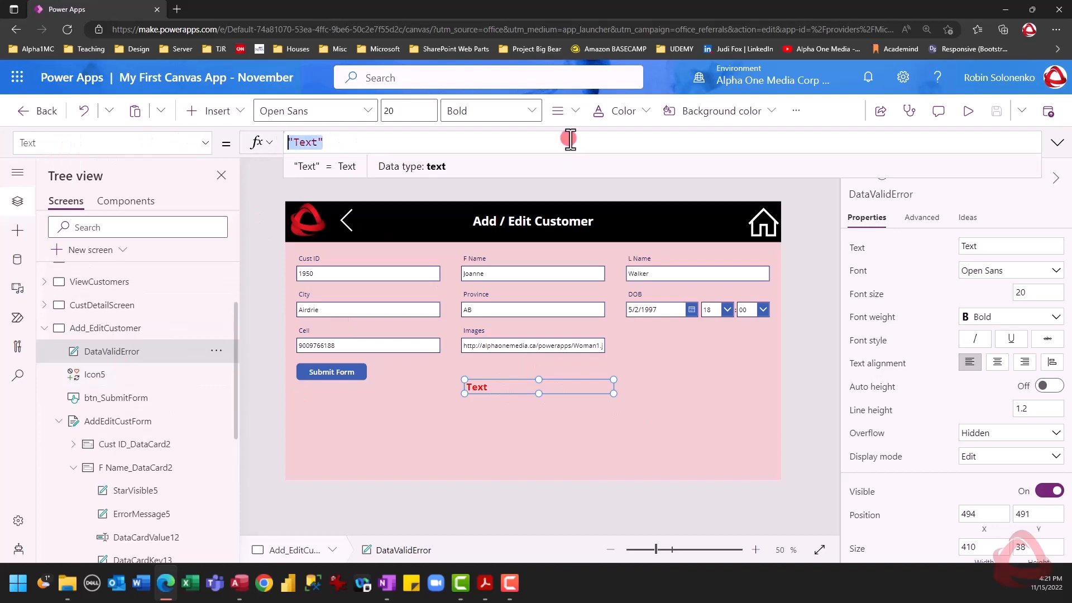
key(BackSpace)
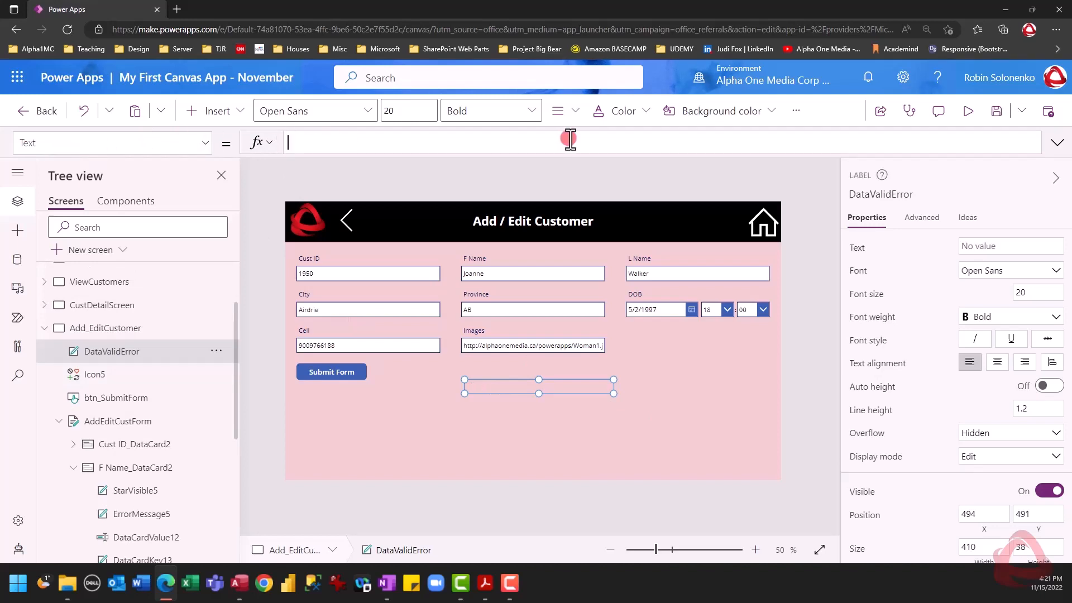
text(IF)
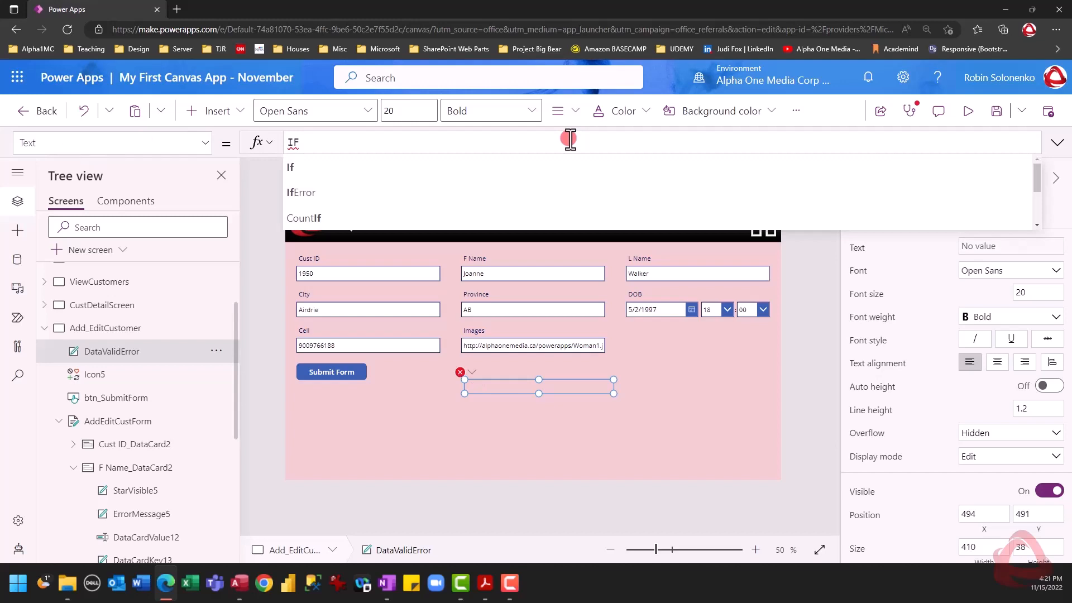
text(()
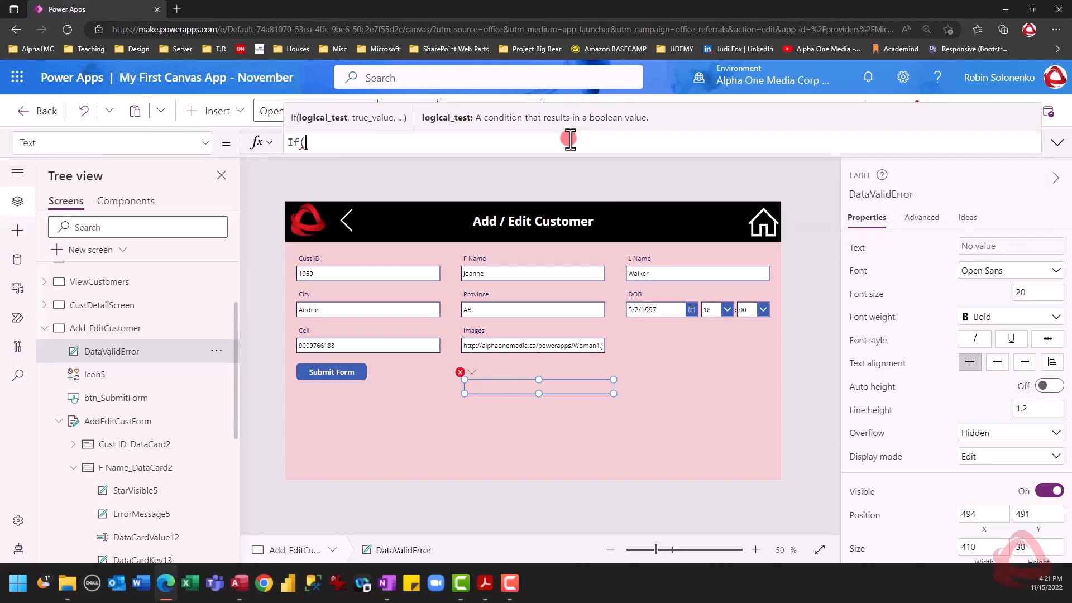
text(IS)
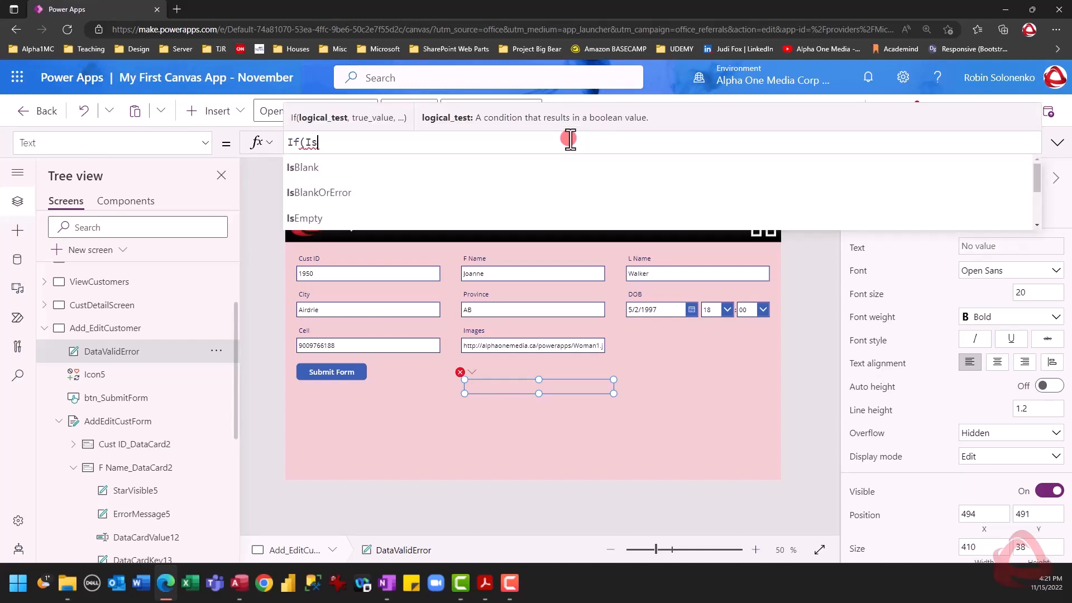
text(Match()
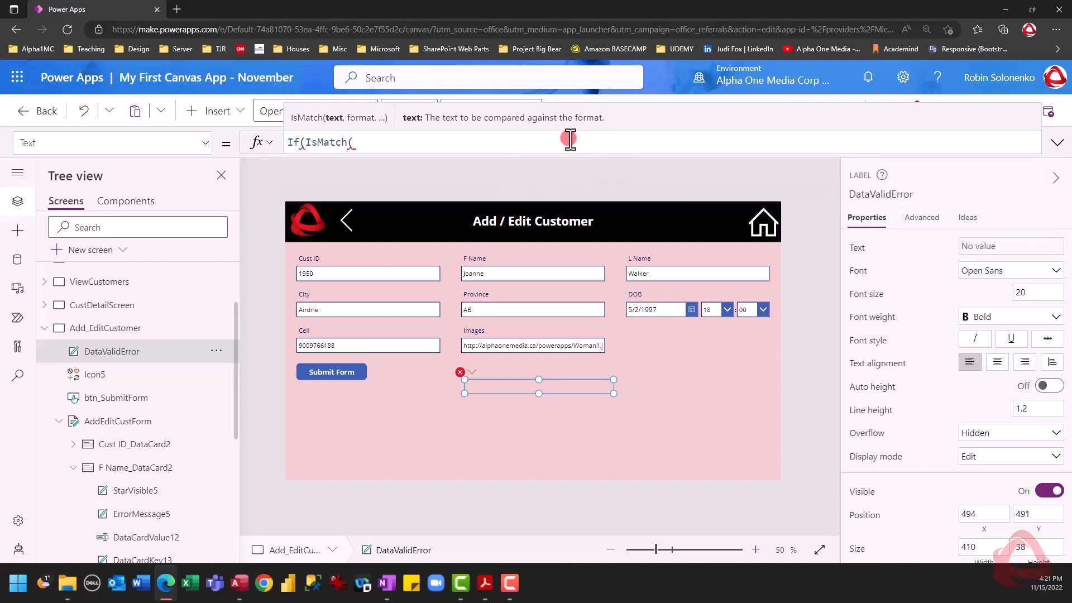
text(F)
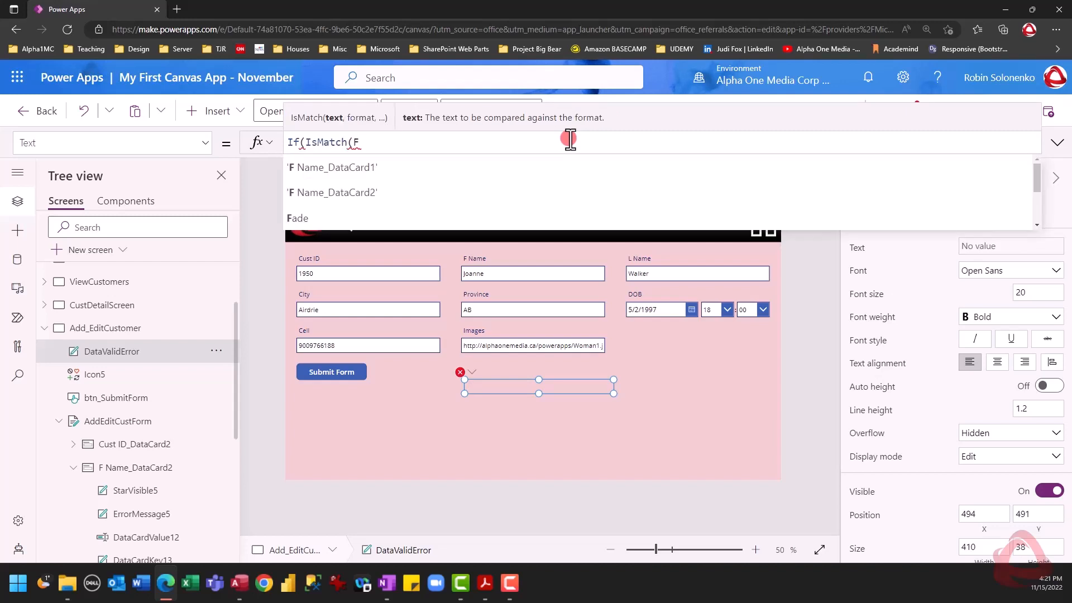
key(Down)
key(Down)
key(Tab)
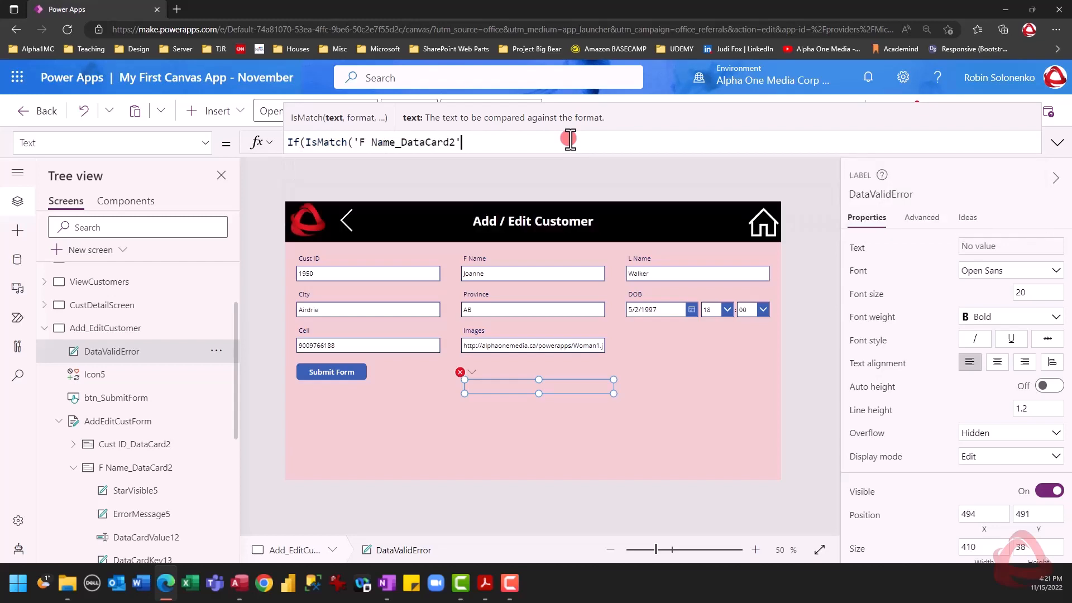
text(.Te)
key(Tab)
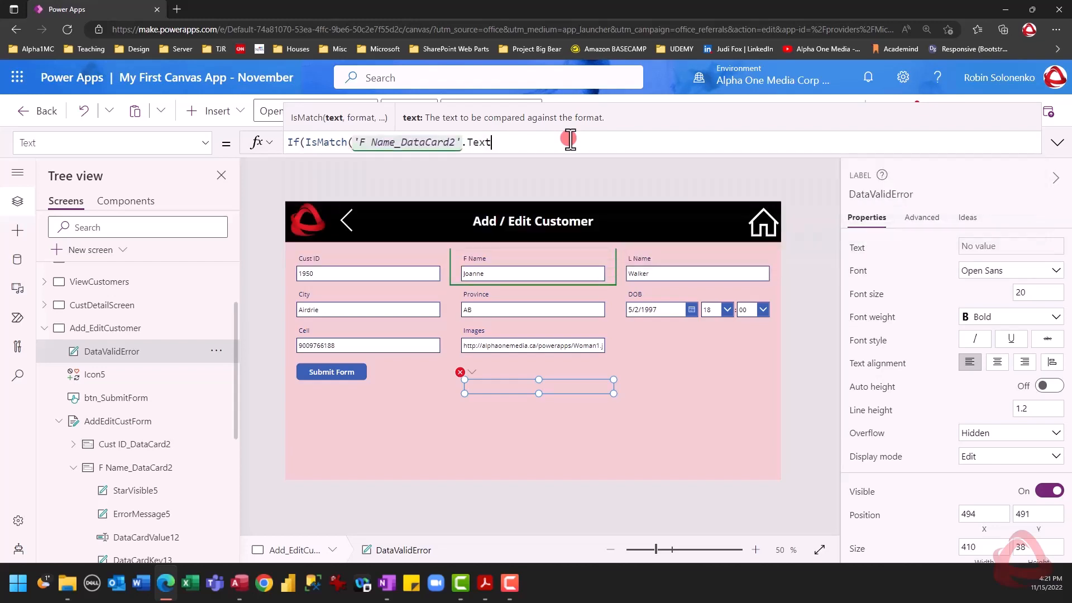
text(,)
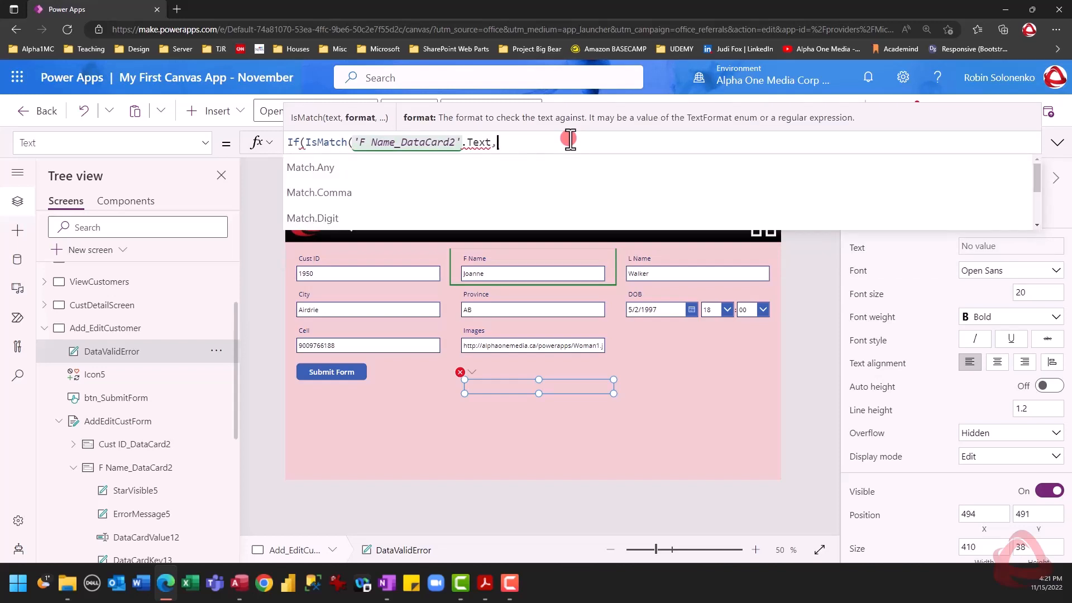
text( Dig)
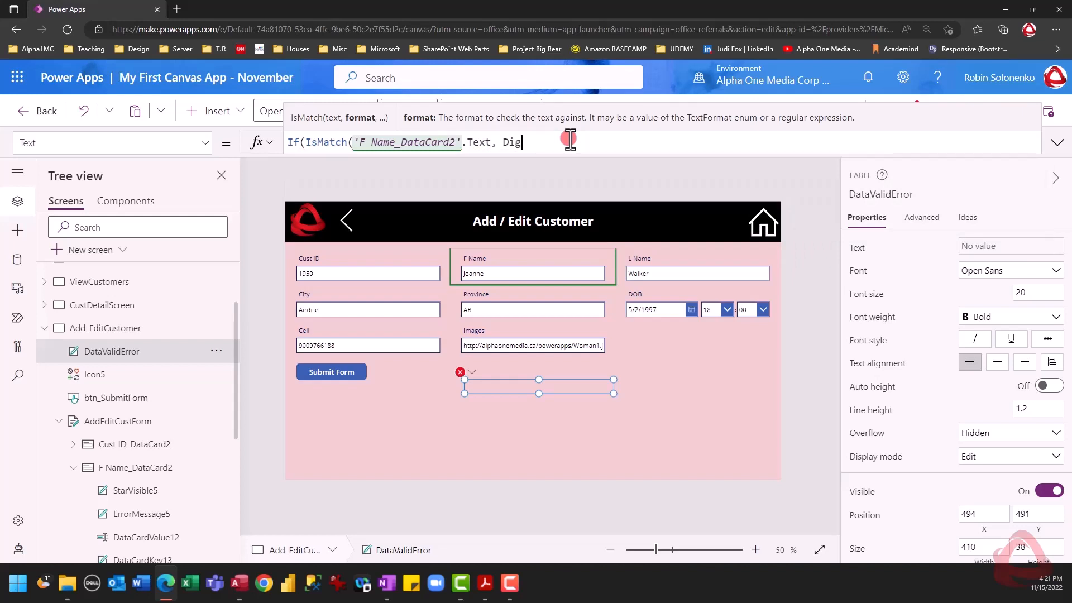
text(it)
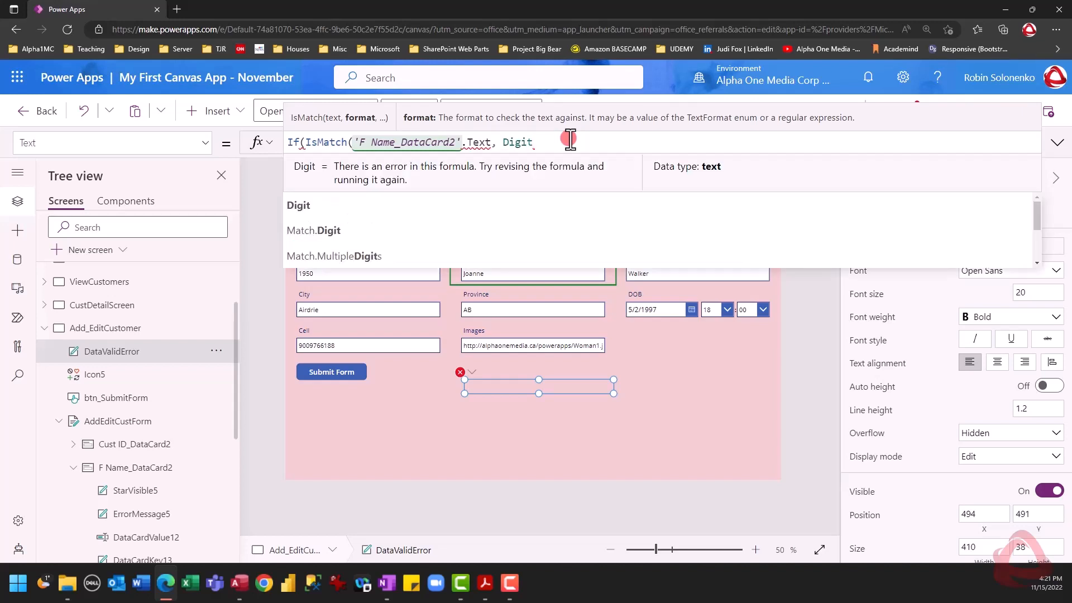
text(, C)
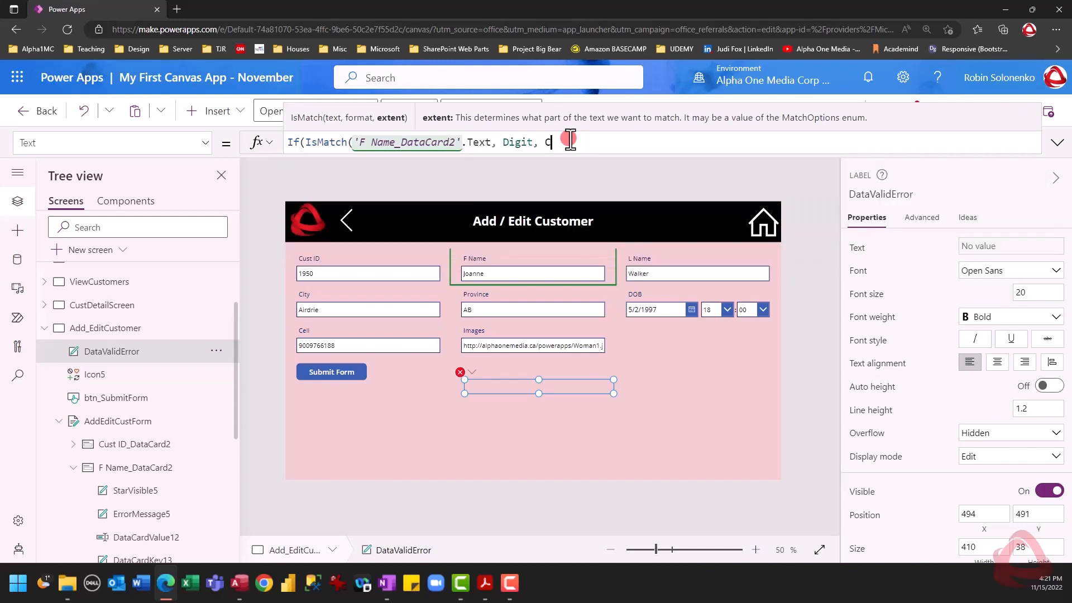
text(ontains))
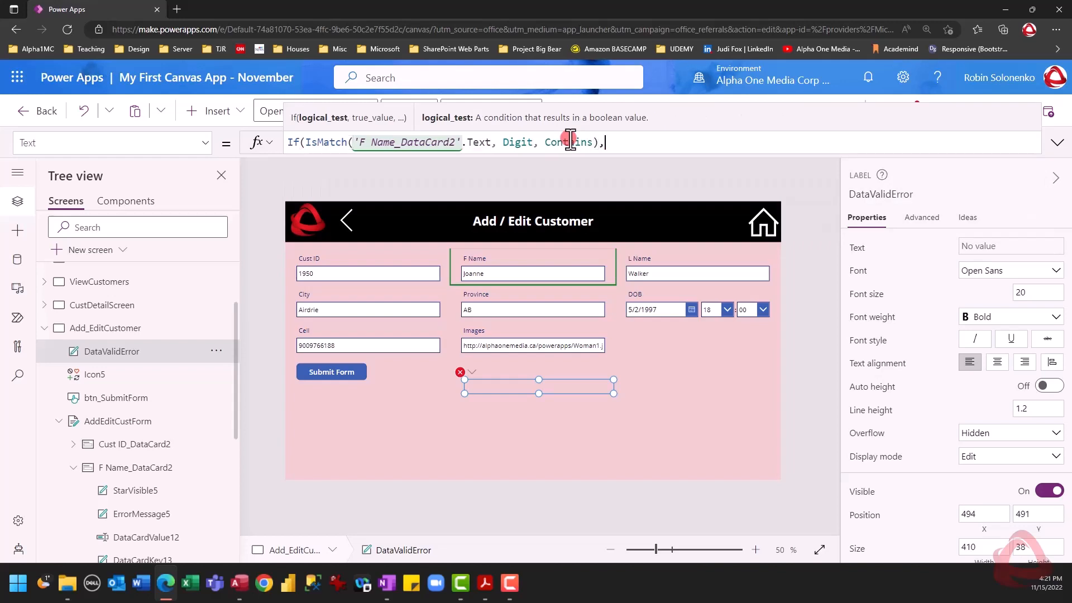
text(,")
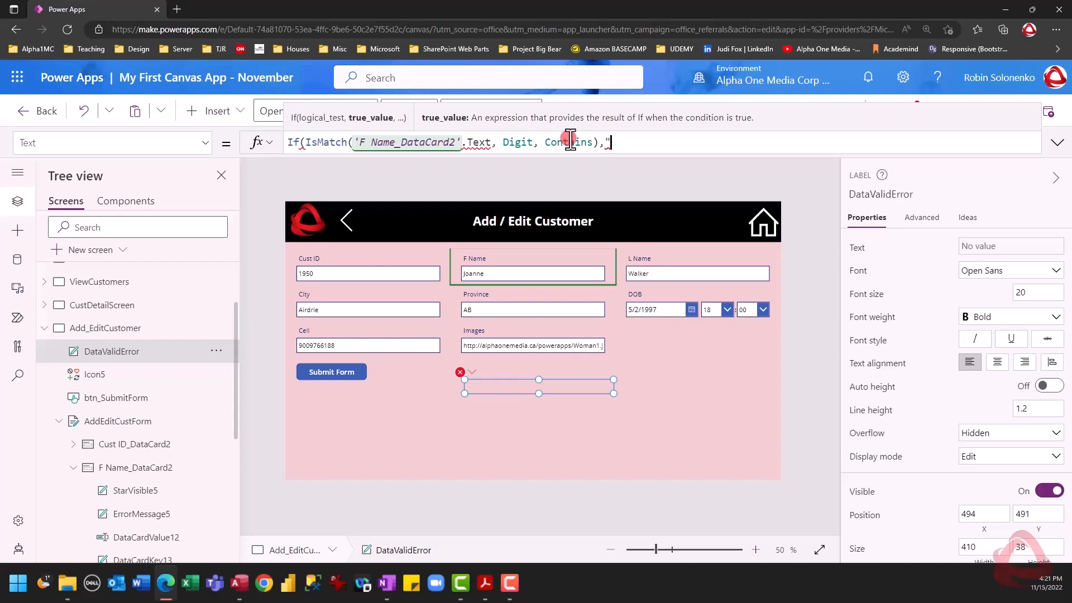
text(Data)
text( Validation Er)
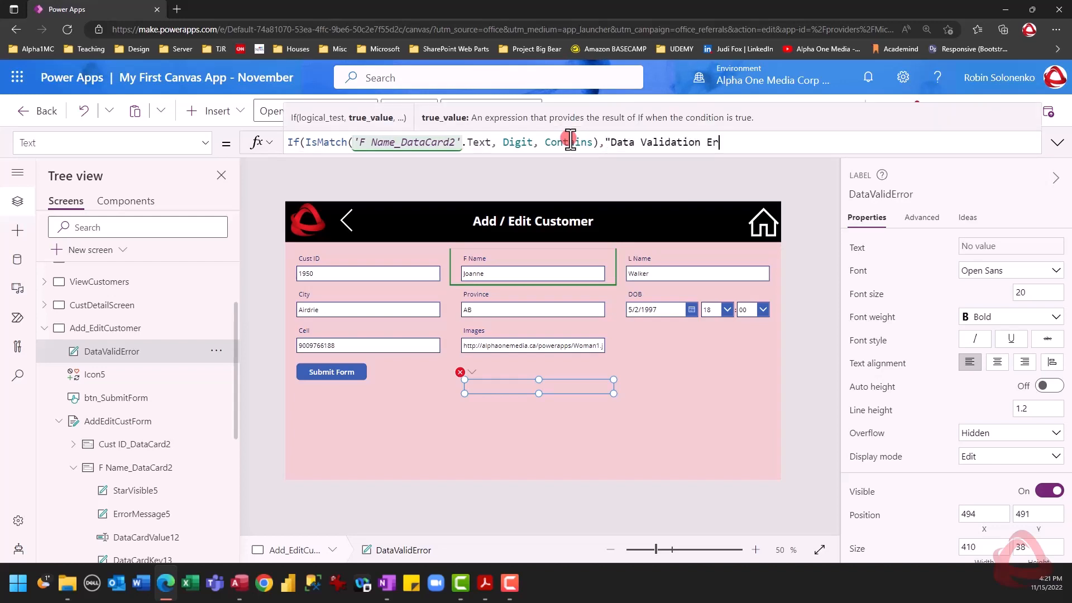
text(ror")
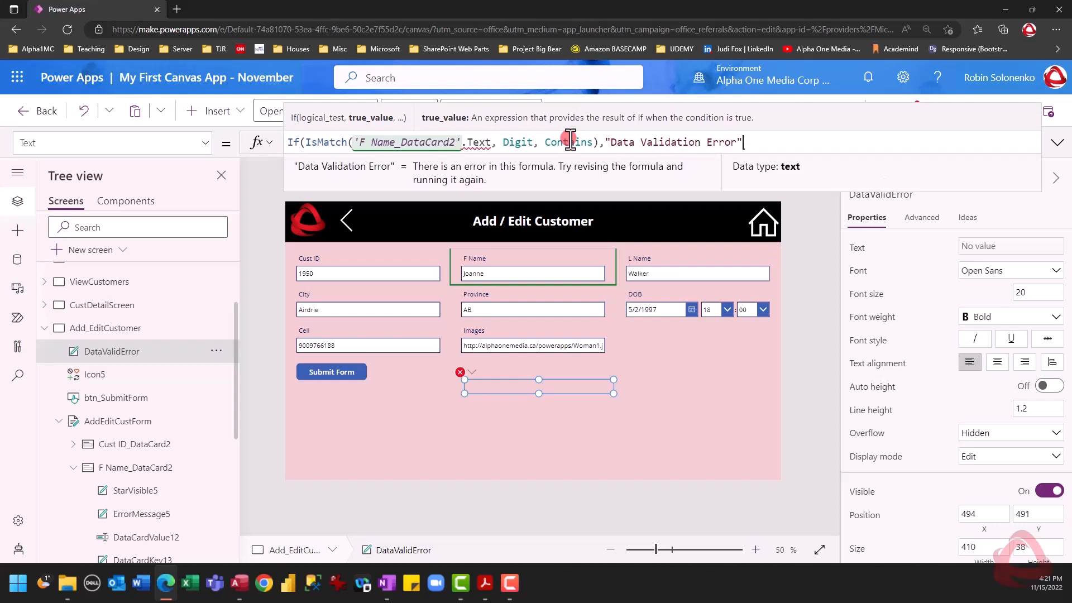
text(,")
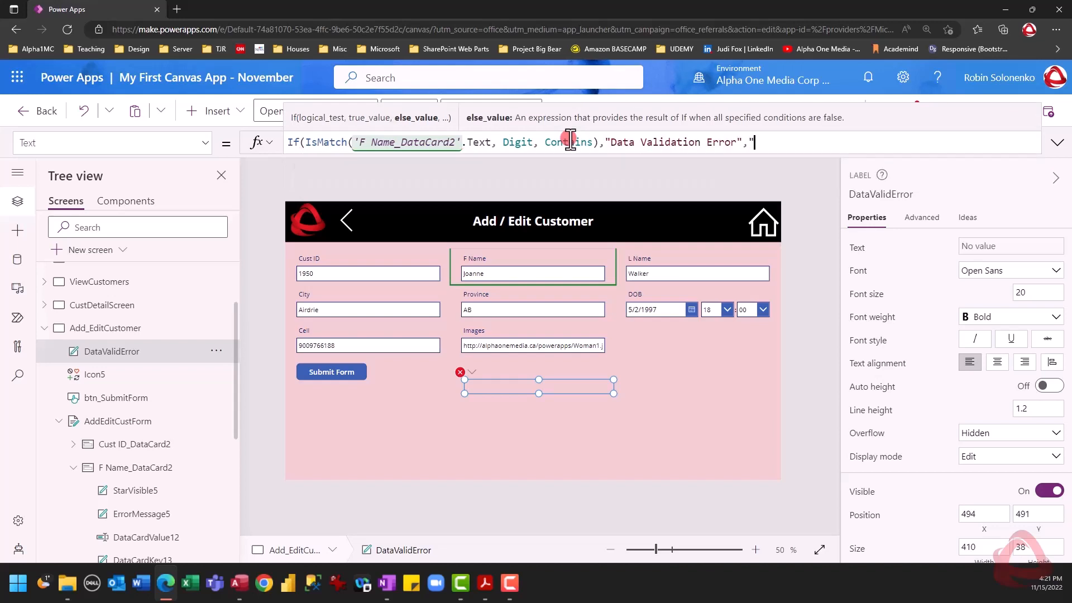
text("))
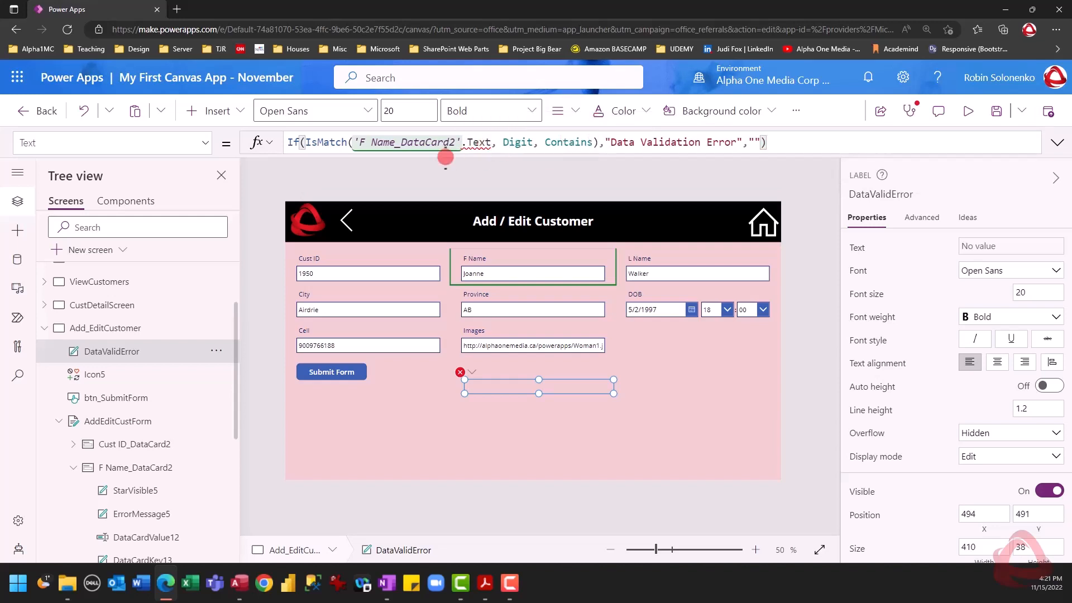
- Retype the property after 'F Name_DataCard2', trimming it to .Te to browse suggestions
double_click(475, 143)
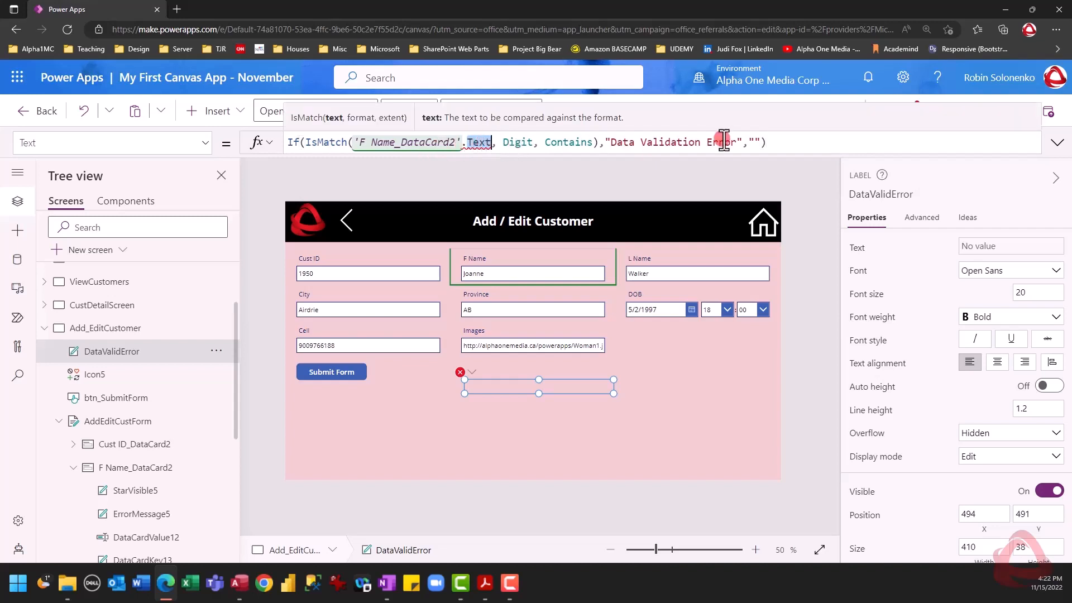
text(tex)
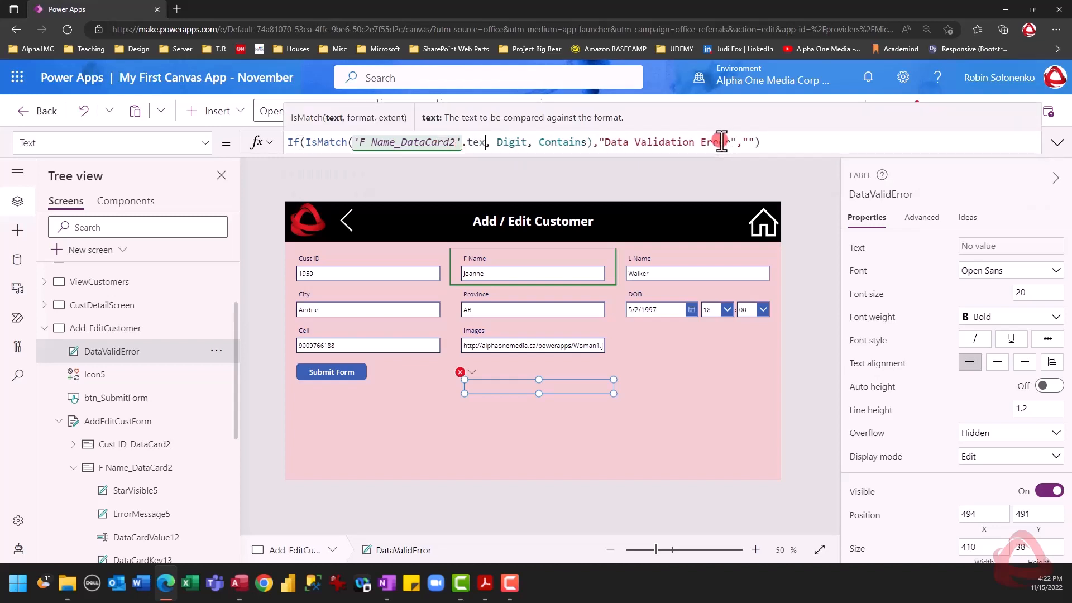
text(t)
drag(493, 142, 471, 139)
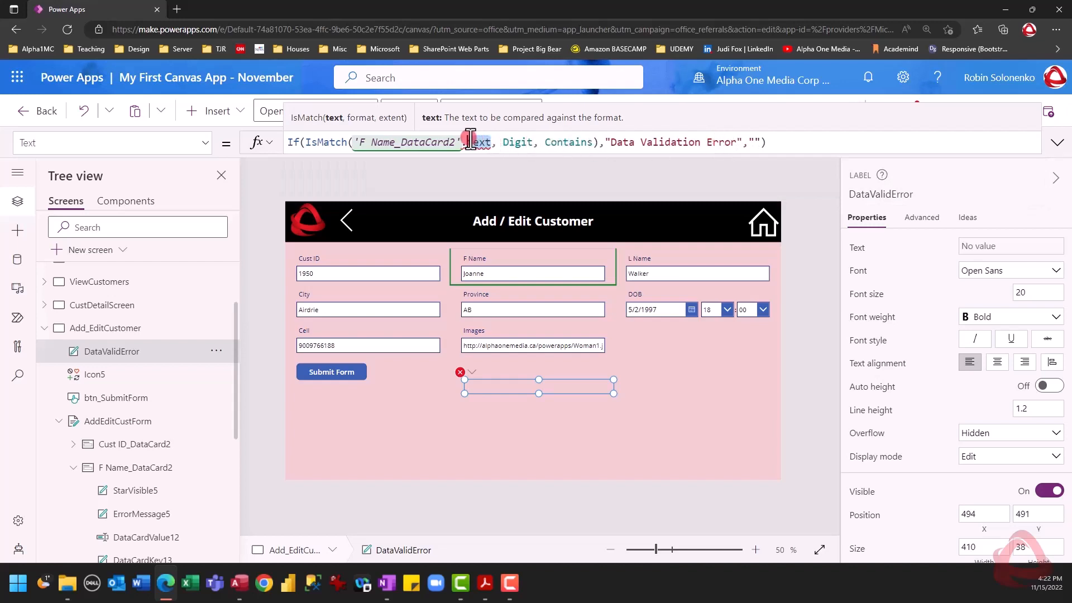
text(Tex)
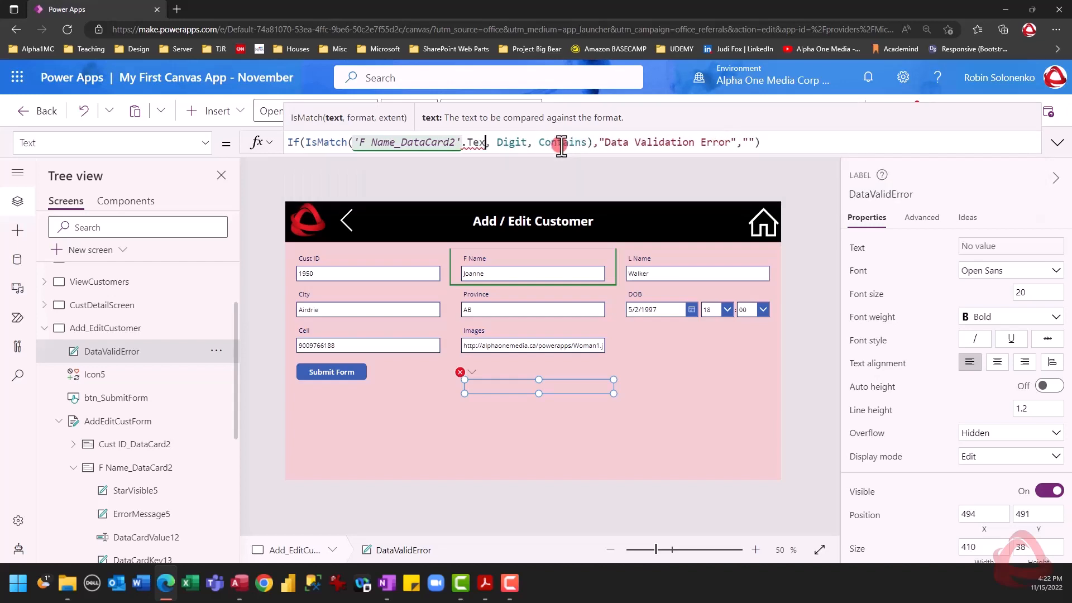
key(BackSpace)
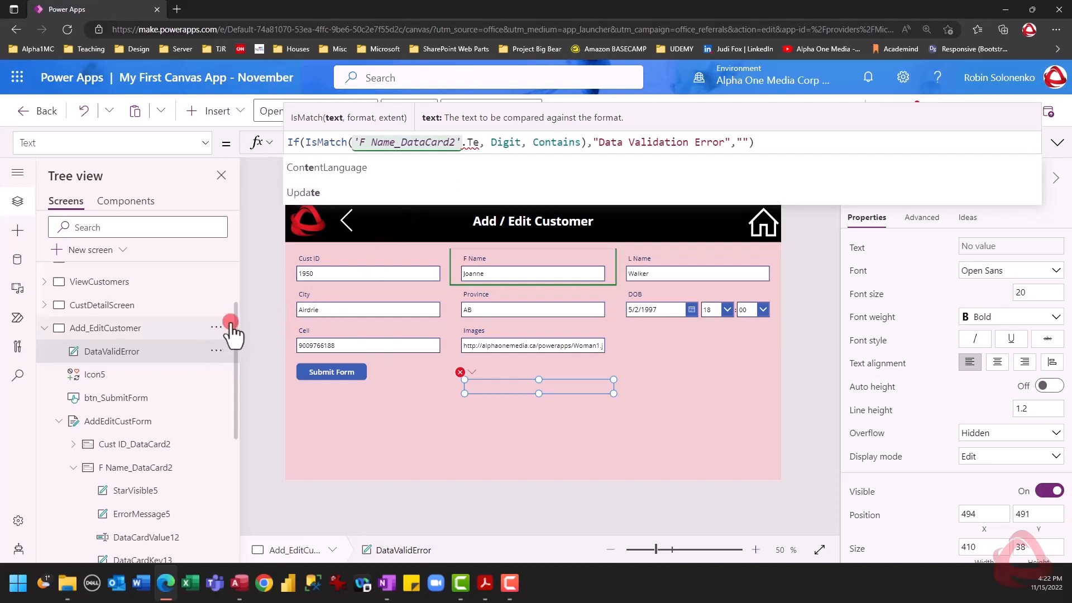
drag(237, 321, 246, 359)
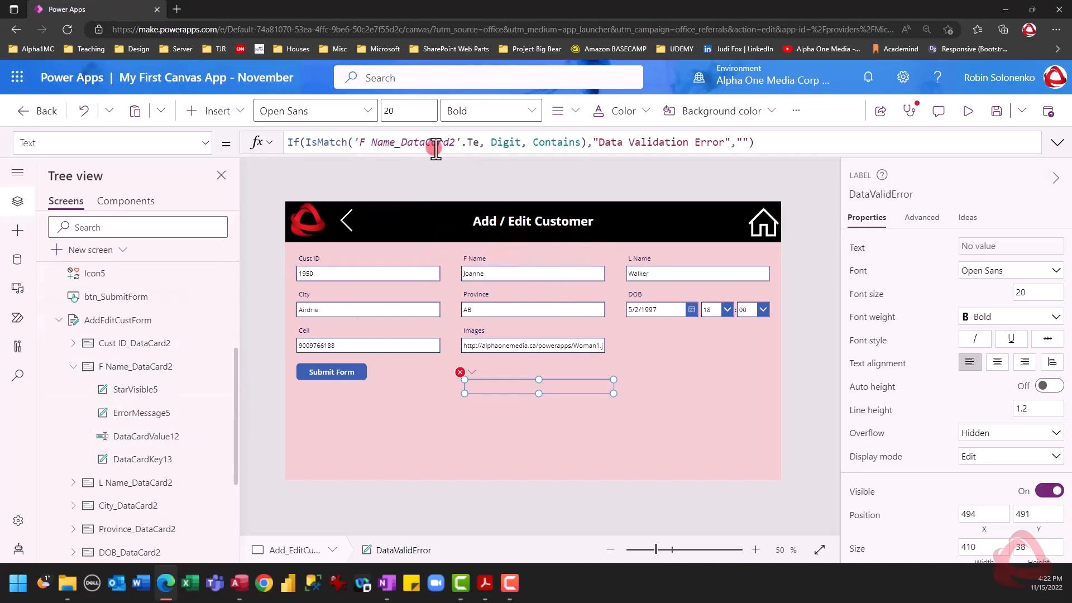
- Replace the 'F Name_DataCard2' reference with DataCardValue12.Text in the error label's formula
drag(461, 142, 356, 142)
double_click(415, 142)
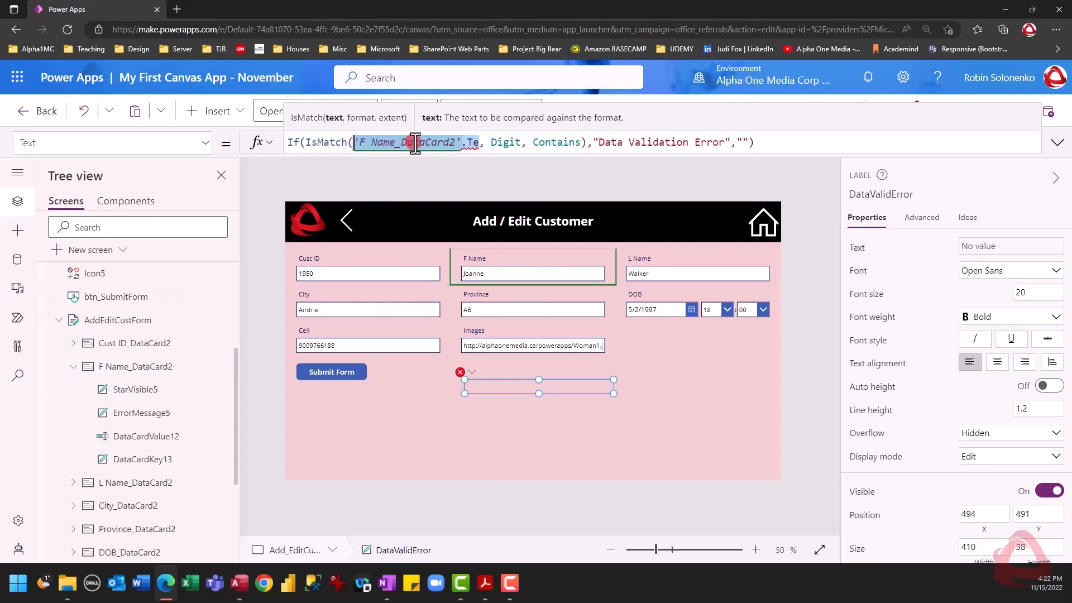
key(BackSpace)
text(DataVar)
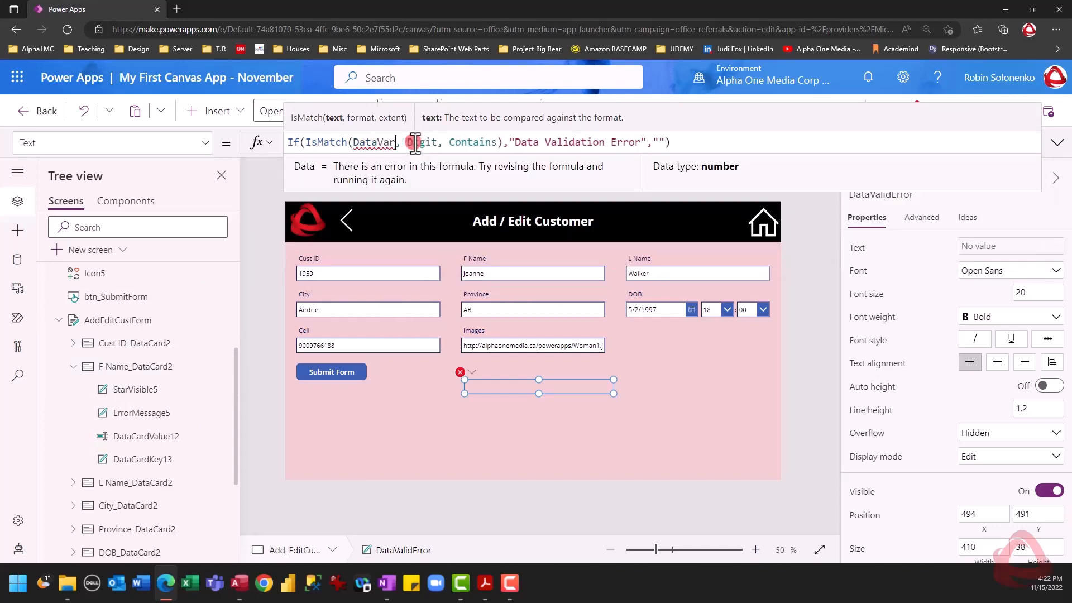
key(BackSpace)
key(BackSpace)
key(BackSpace)
text(Card)
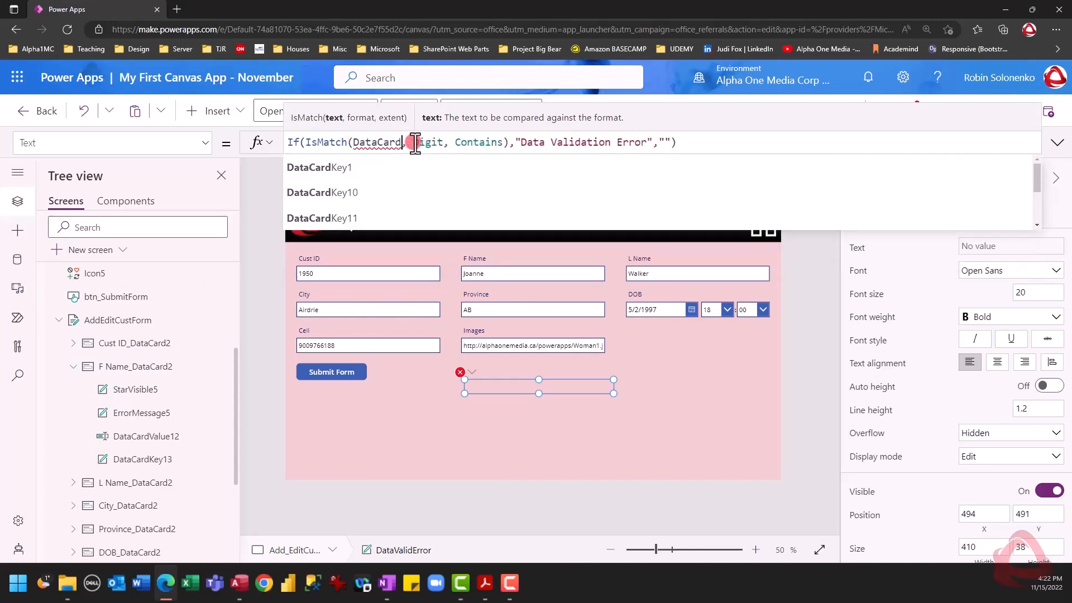
text(Val)
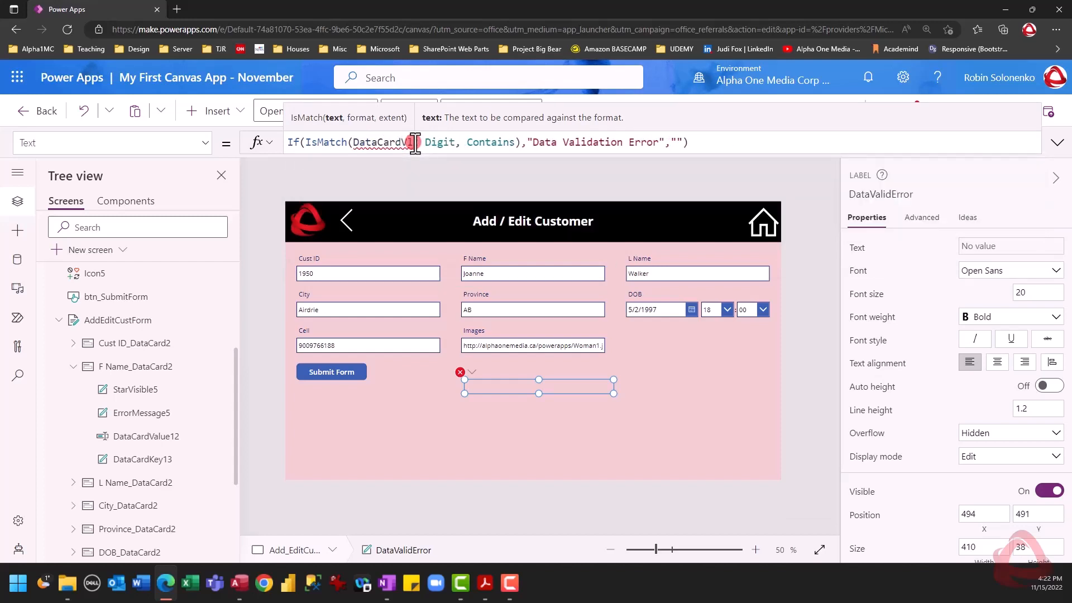
text(ue12.)
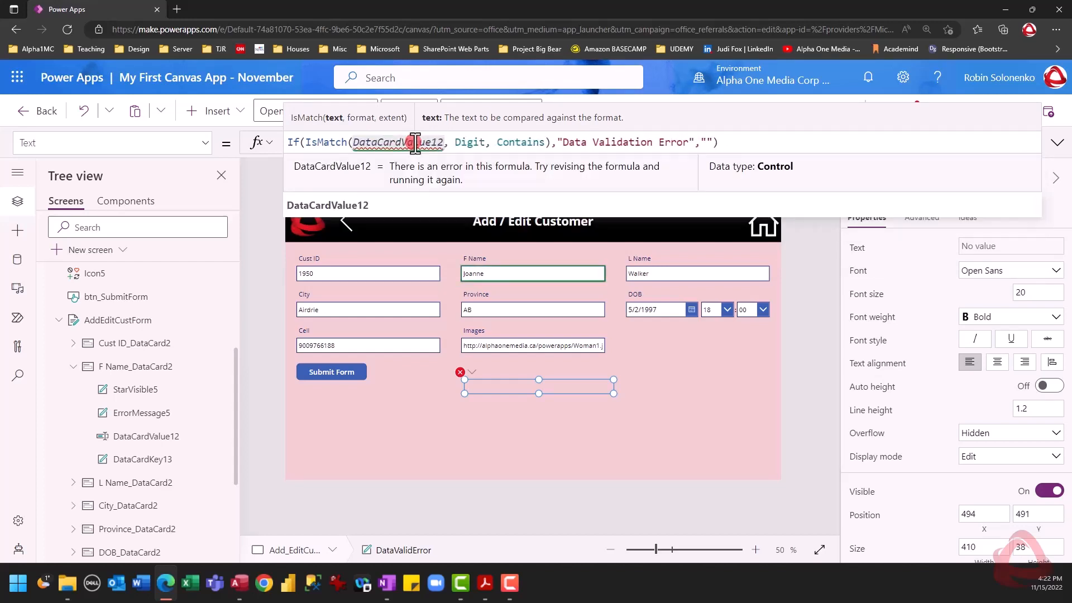
text(Text)
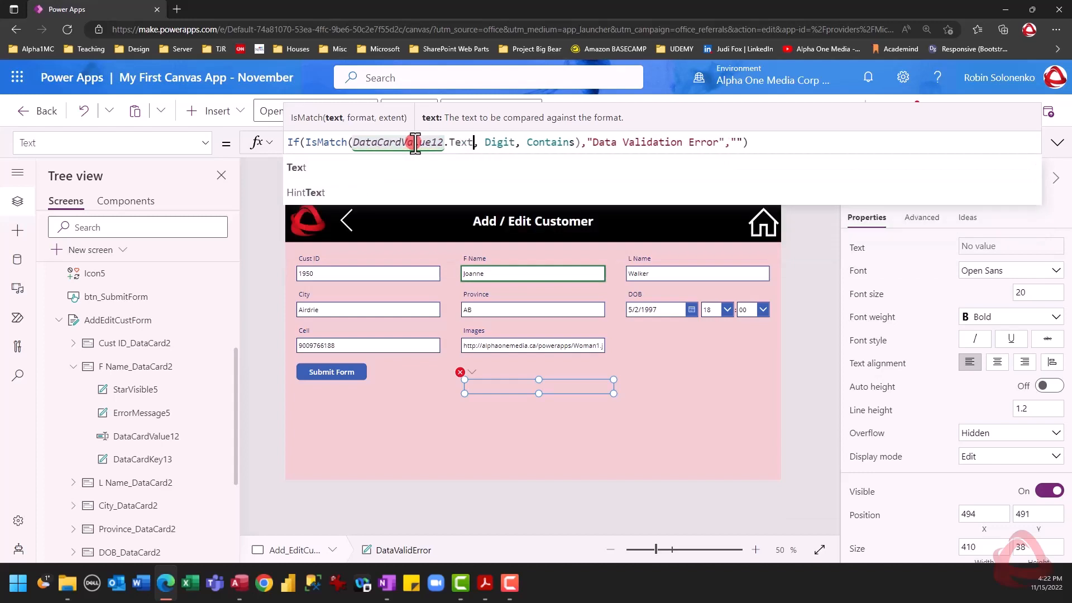
click(768, 142)
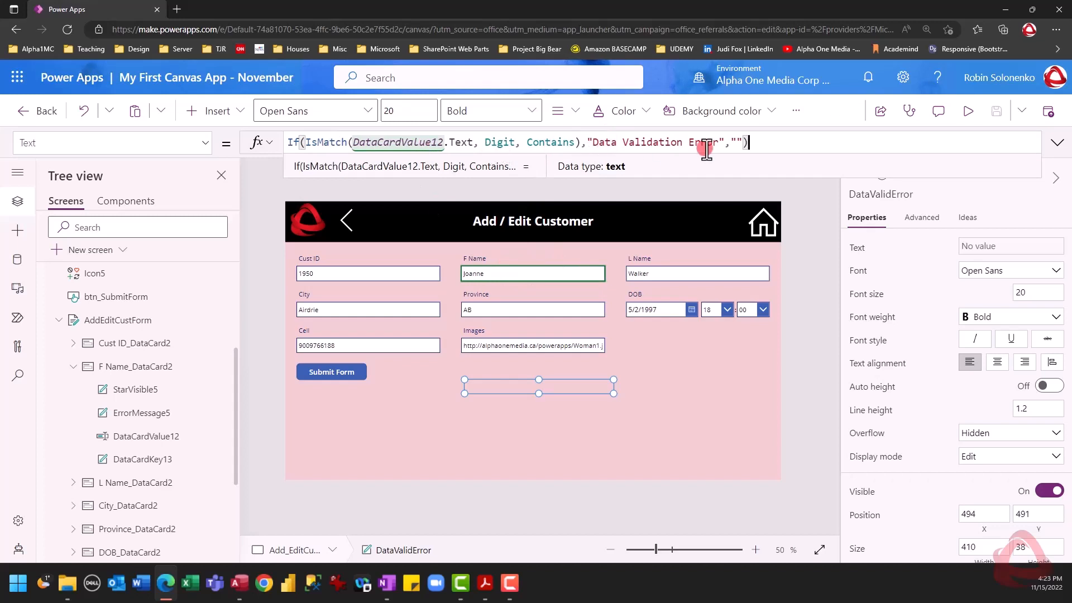
click(971, 112)
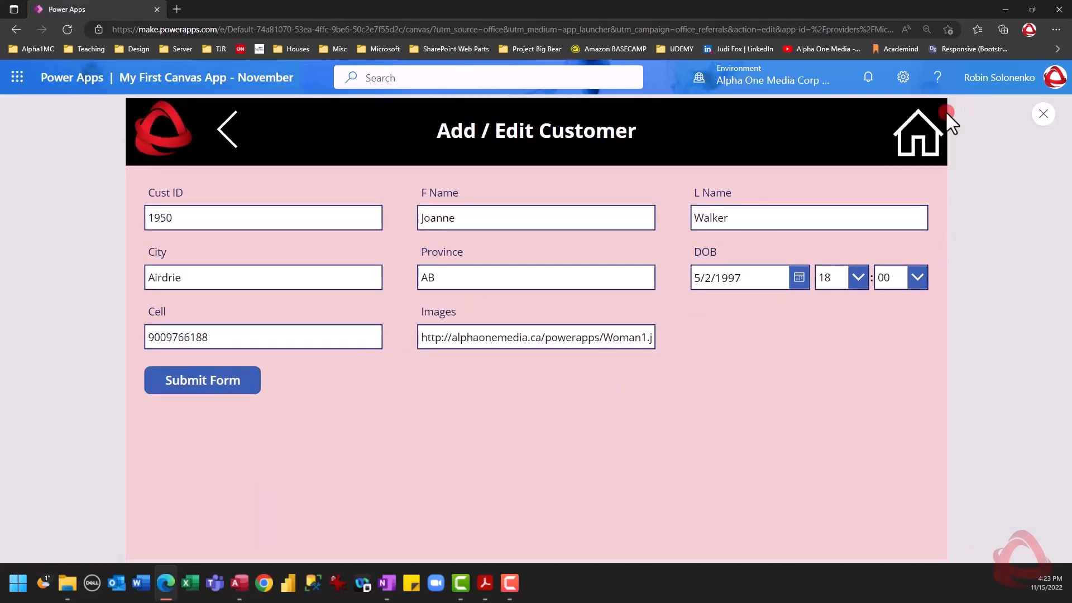
click(531, 218)
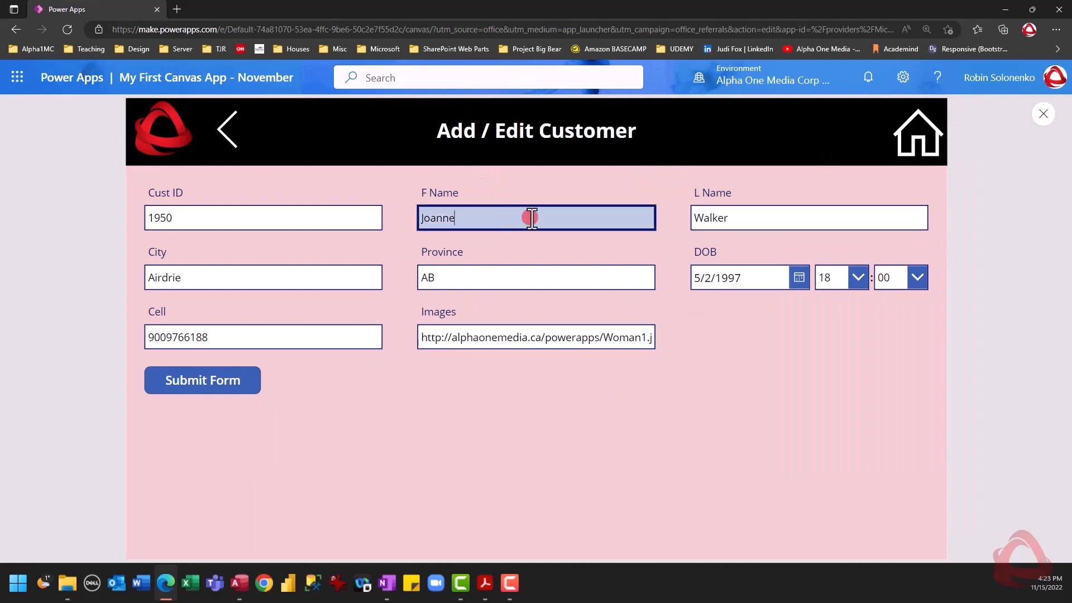
text(1)
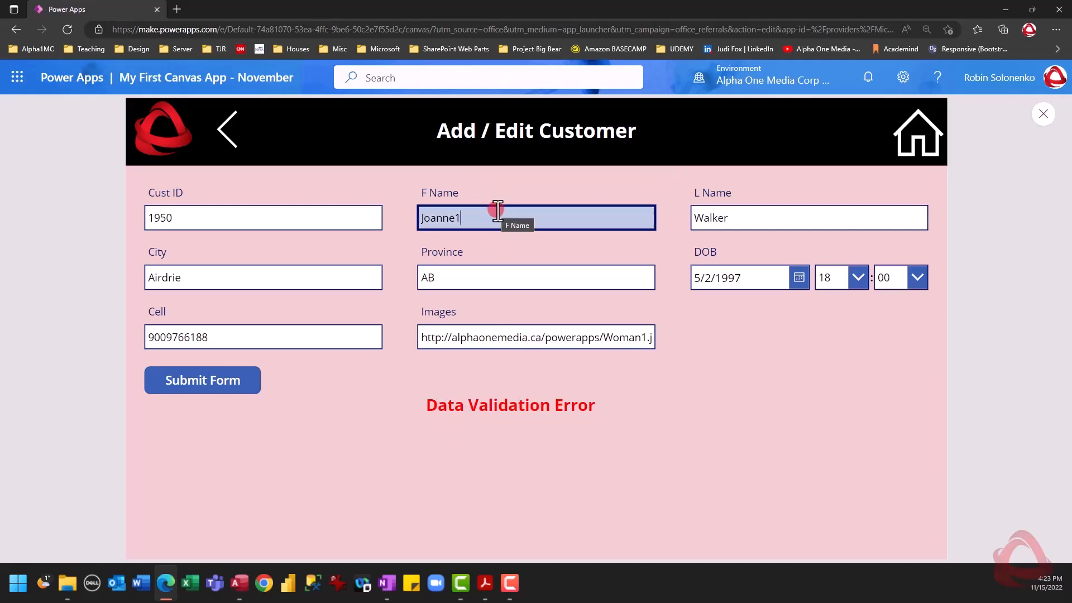
key(BackSpace)
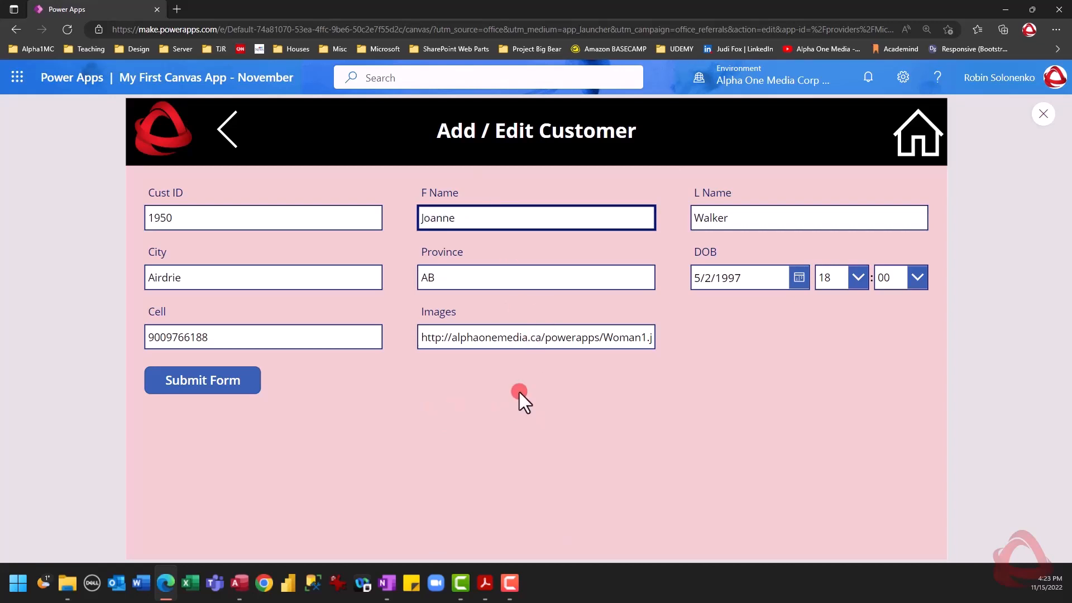
click(1043, 115)
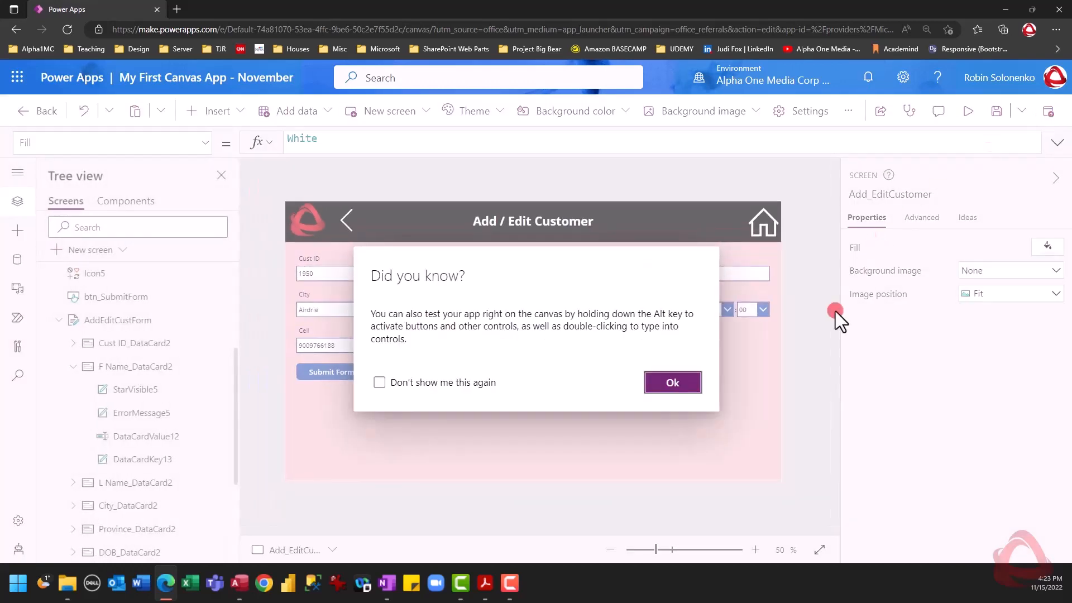
- Dismiss the tip, copy DataValidError's formula, and select the btn_SubmitForm button
click(673, 383)
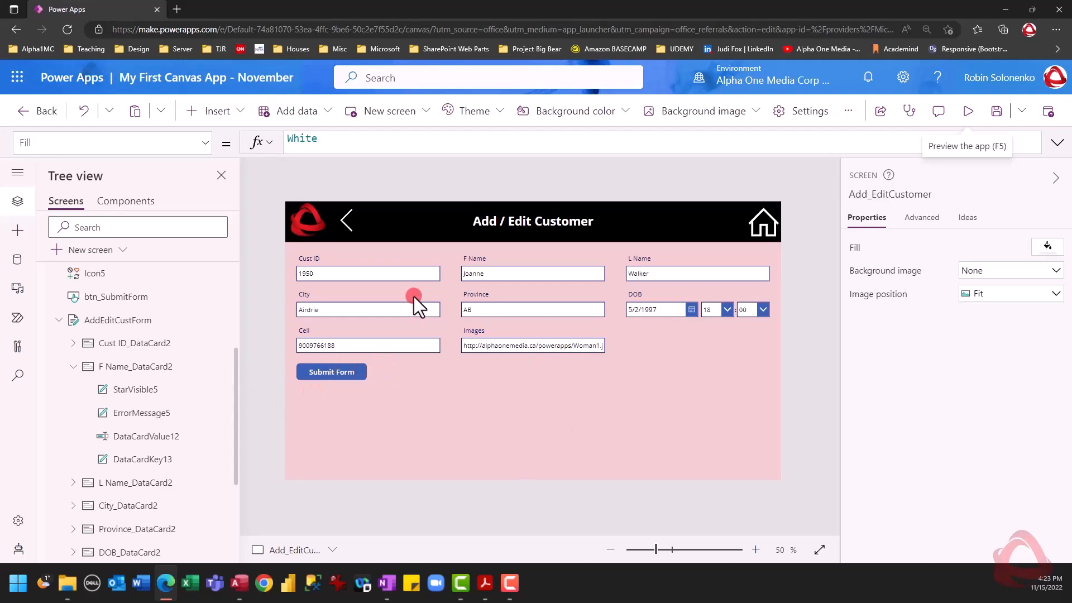
click(515, 383)
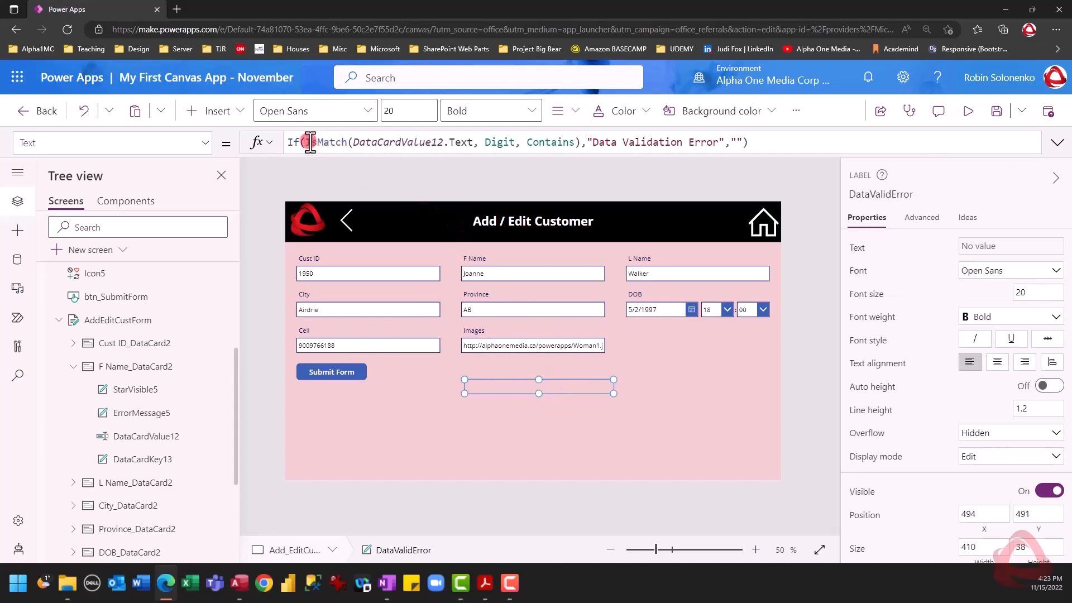
drag(762, 141, 342, 140)
key(ctrl+c)
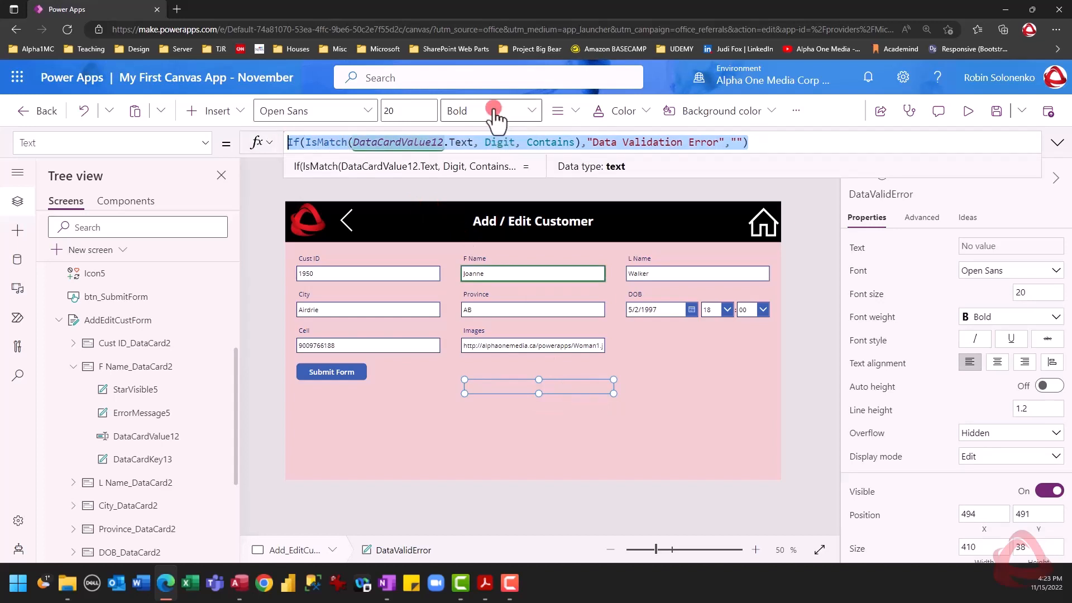
click(339, 375)
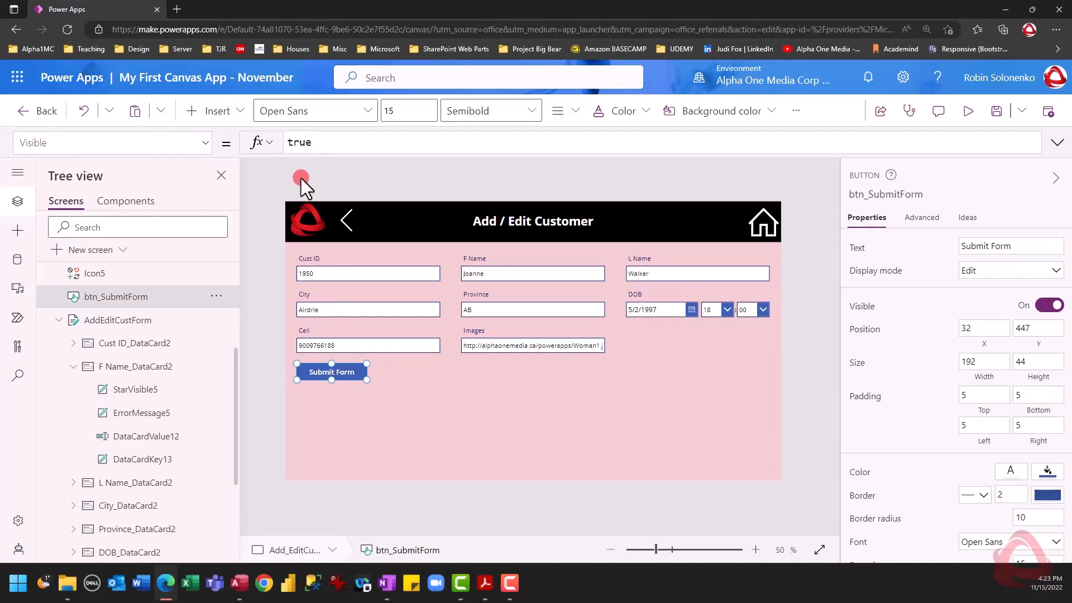
- Paste the digit-check formula into btn_SubmitForm's Visible, changing its results to false,true
double_click(328, 142)
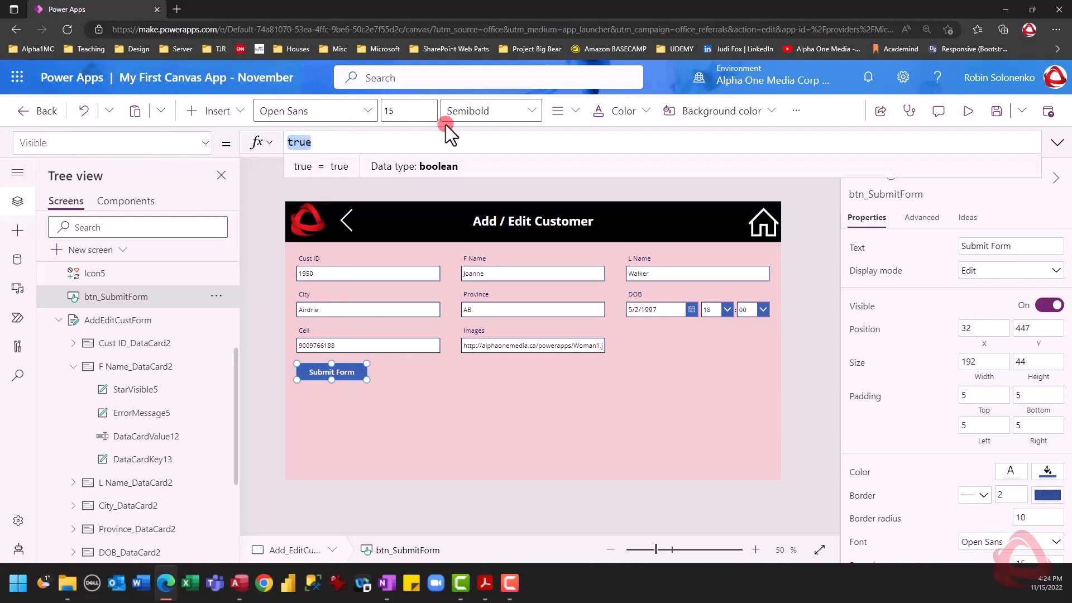
key(ctrl+v)
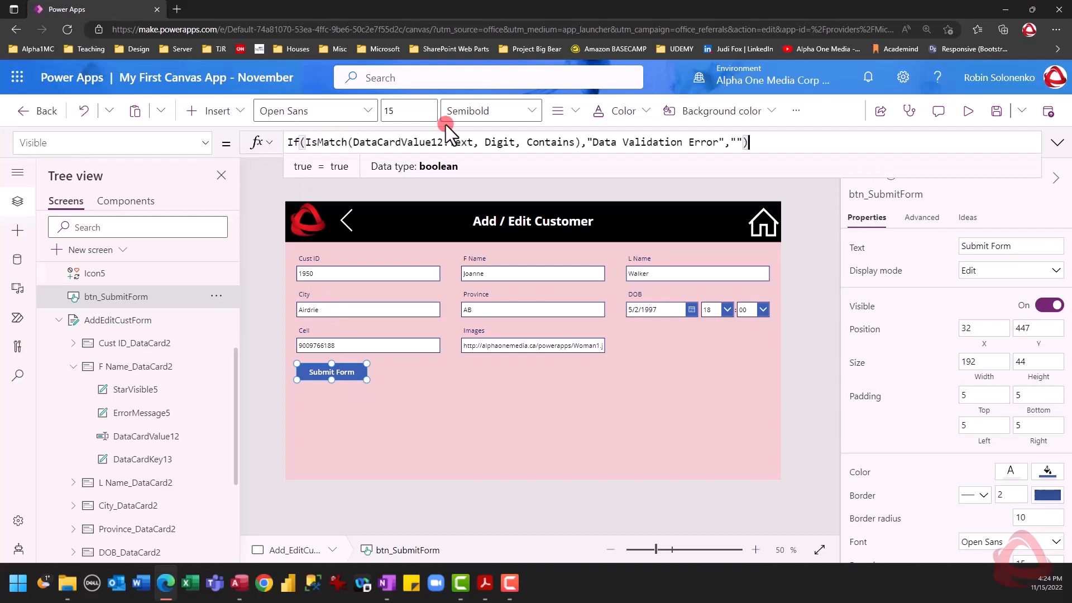
mouse_move(302, 142)
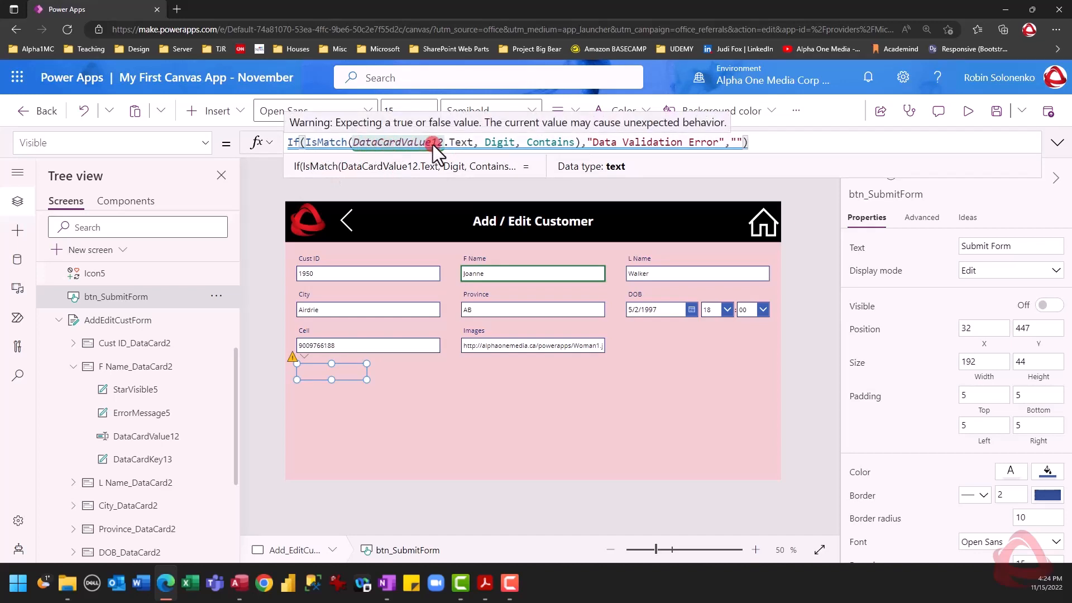
click(591, 142)
drag(588, 142, 746, 139)
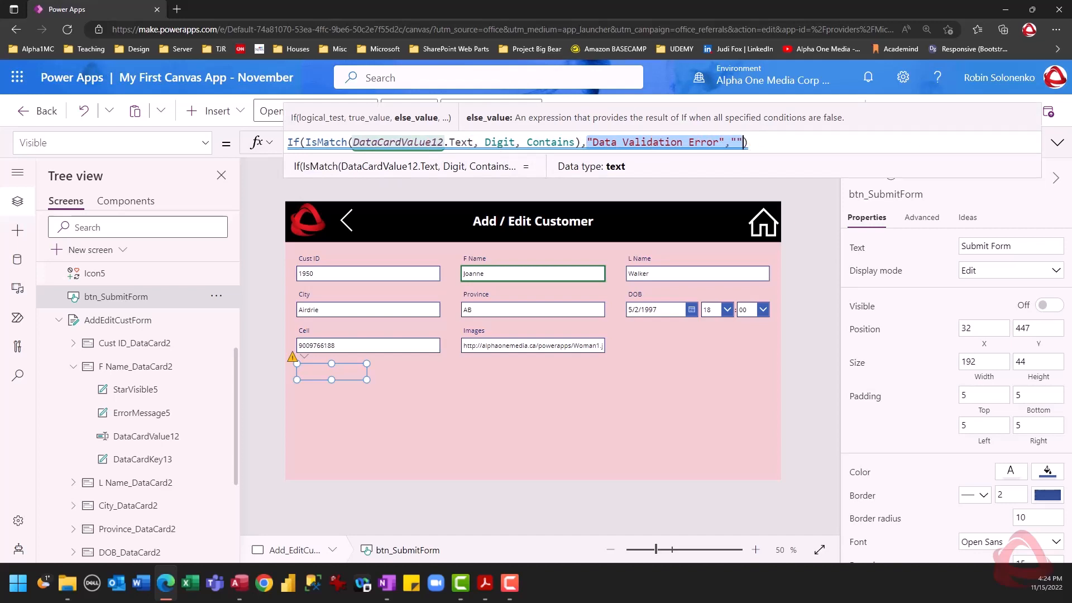
key(BackSpace)
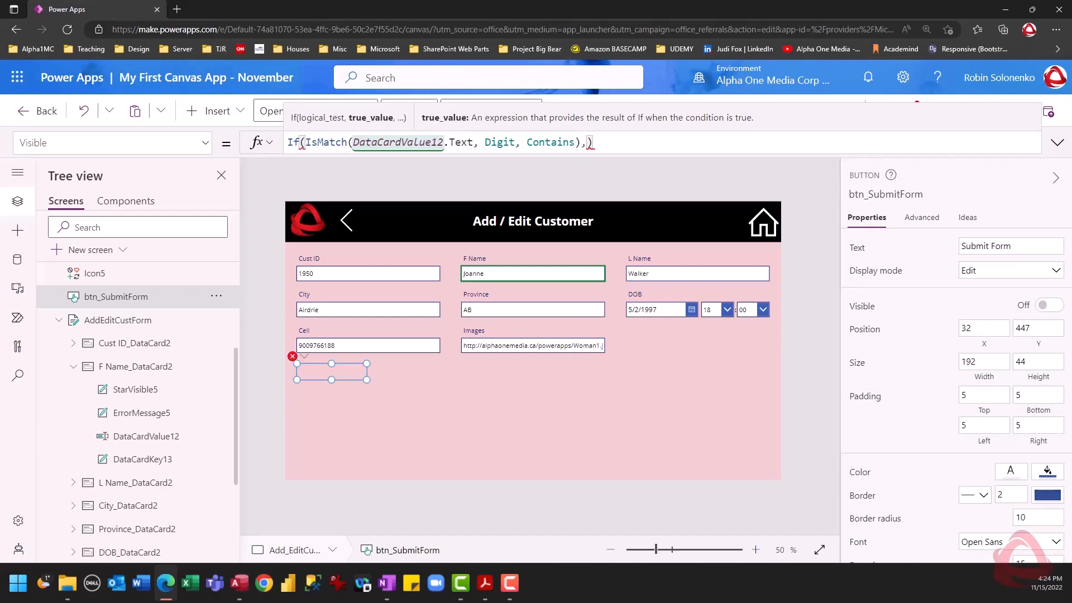
text(false)
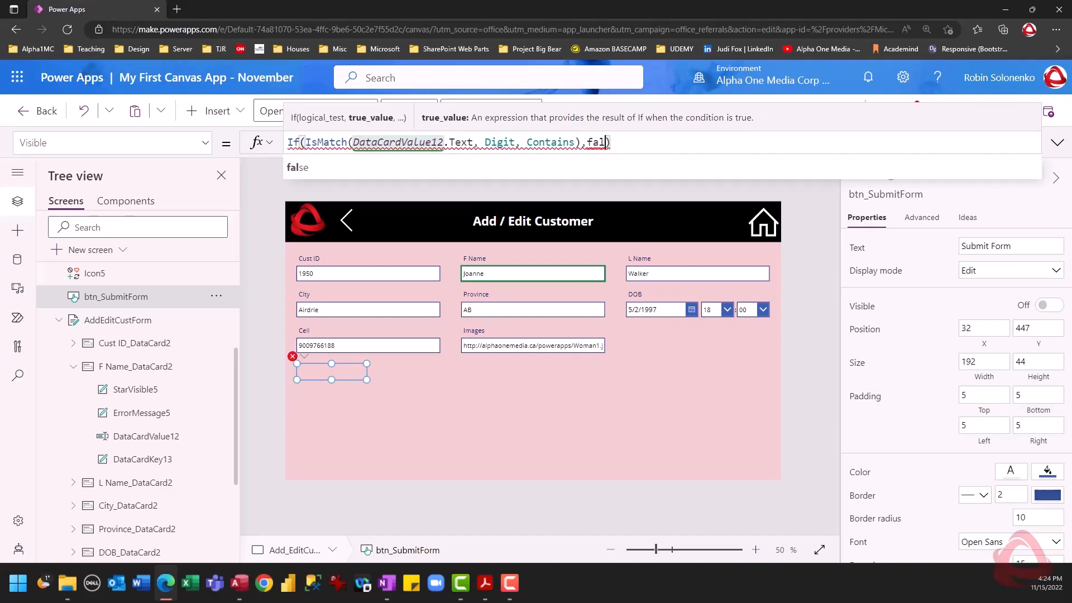
text(,)
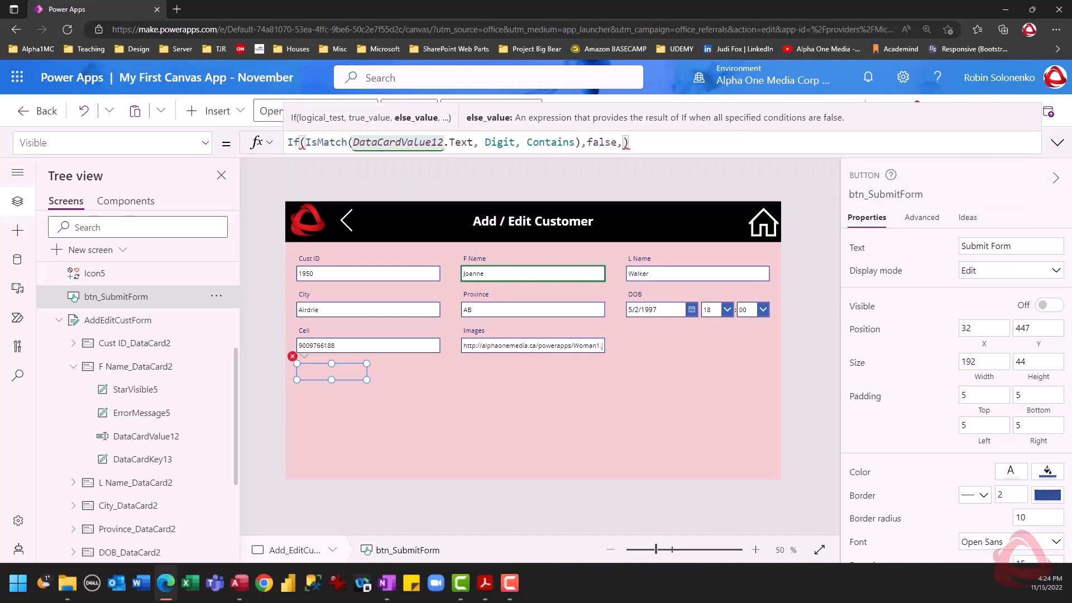
text(true)
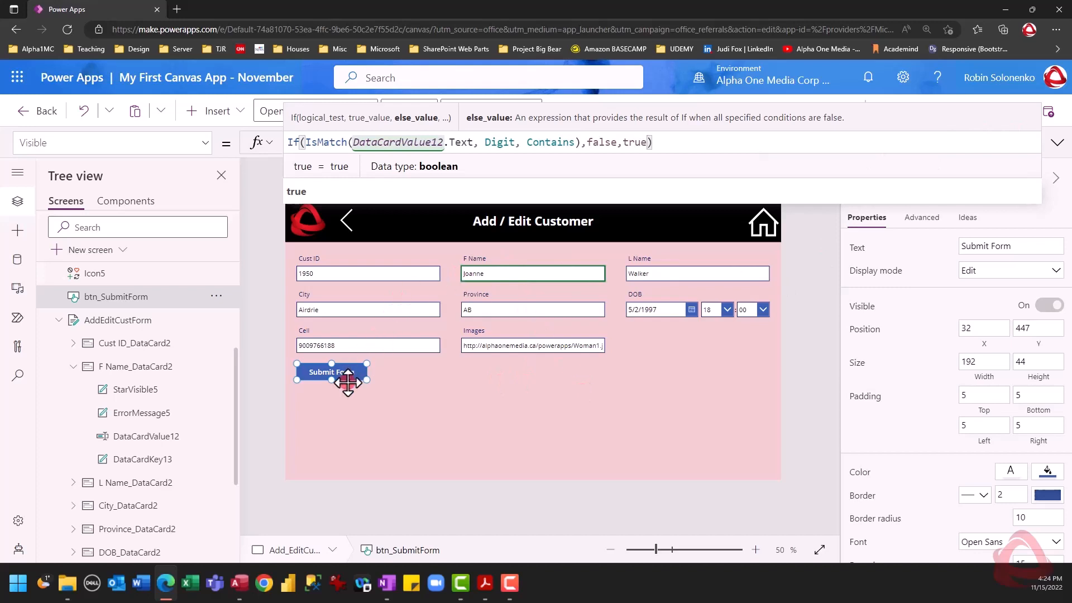
click(806, 251)
click(968, 115)
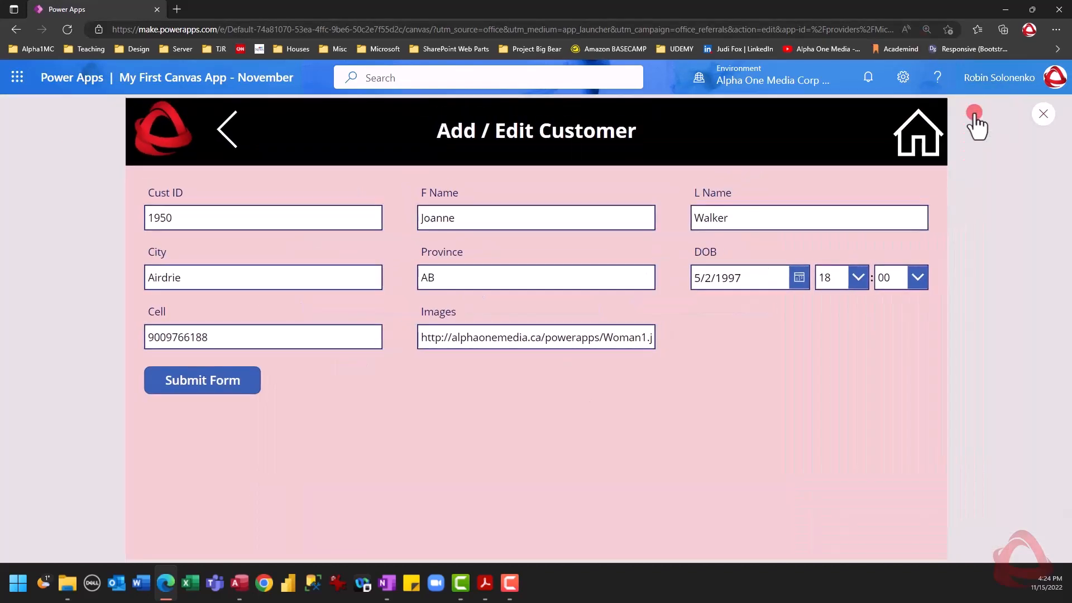
click(522, 223)
text(1)
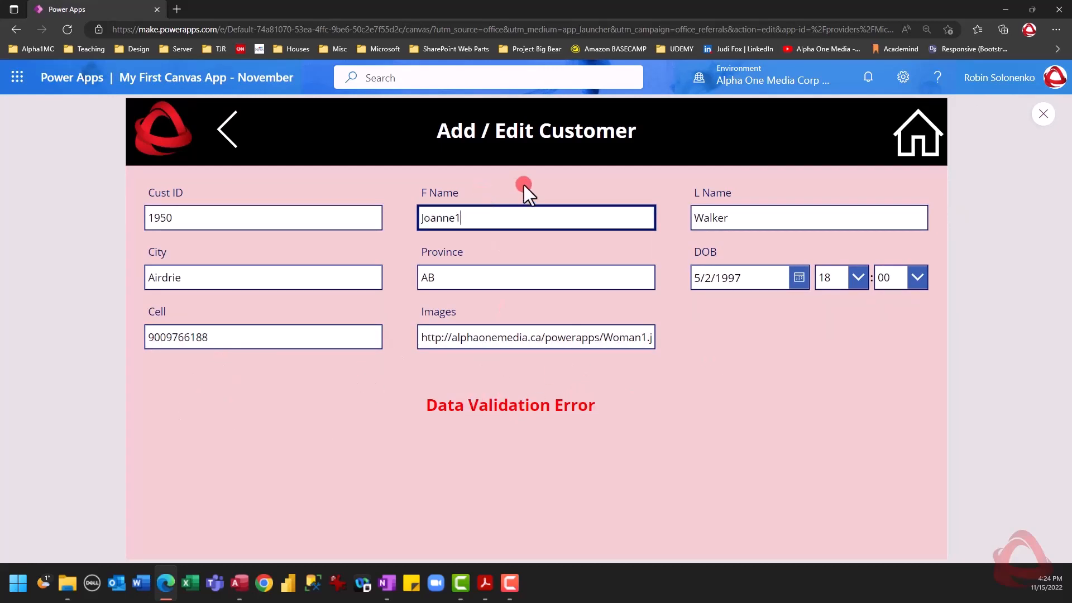
key(BackSpace)
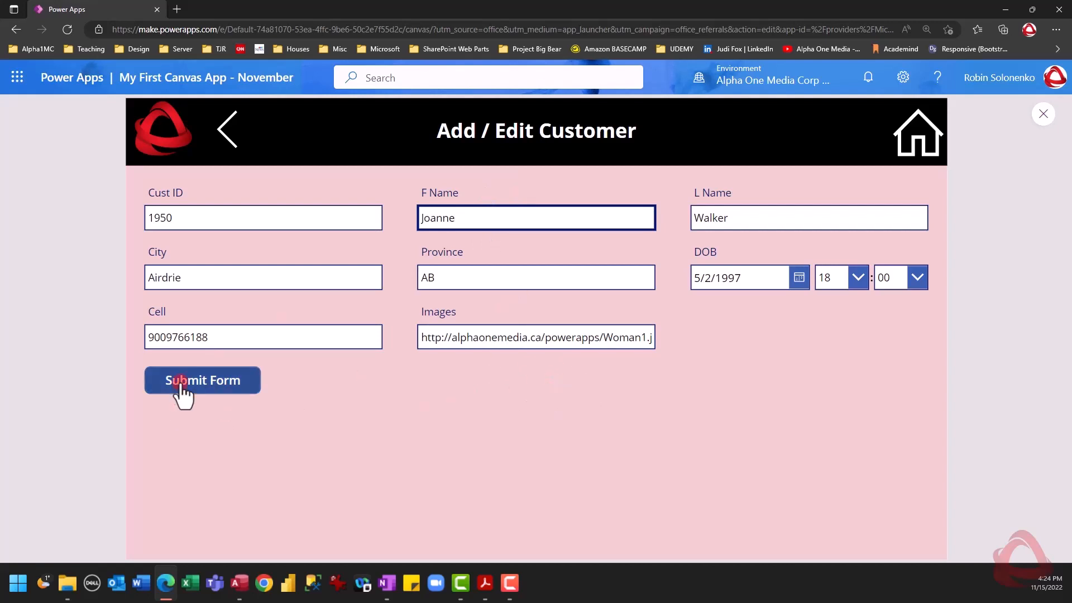
click(1044, 114)
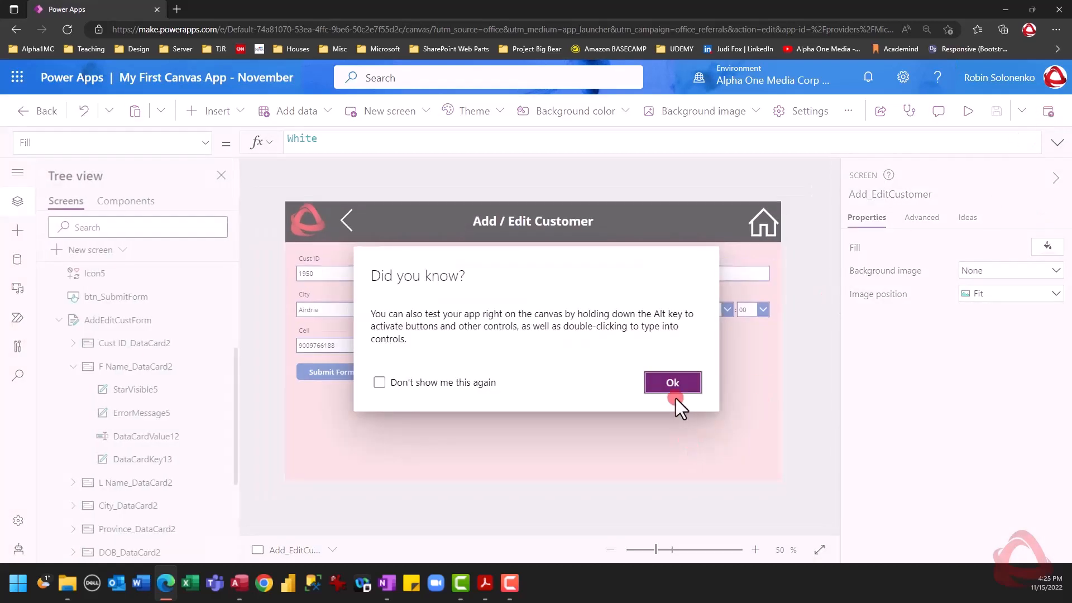
click(674, 392)
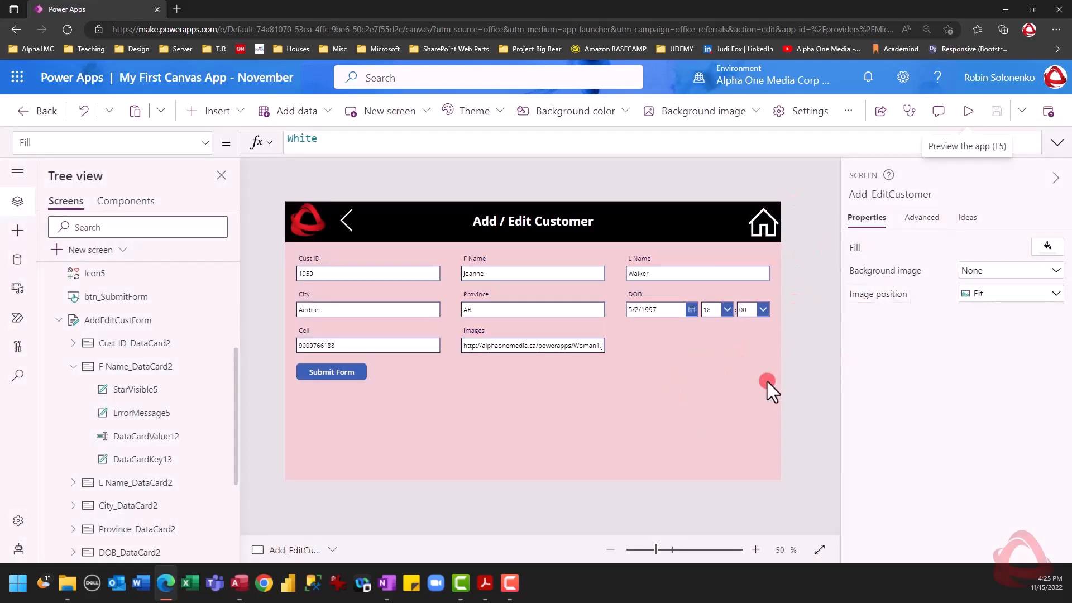